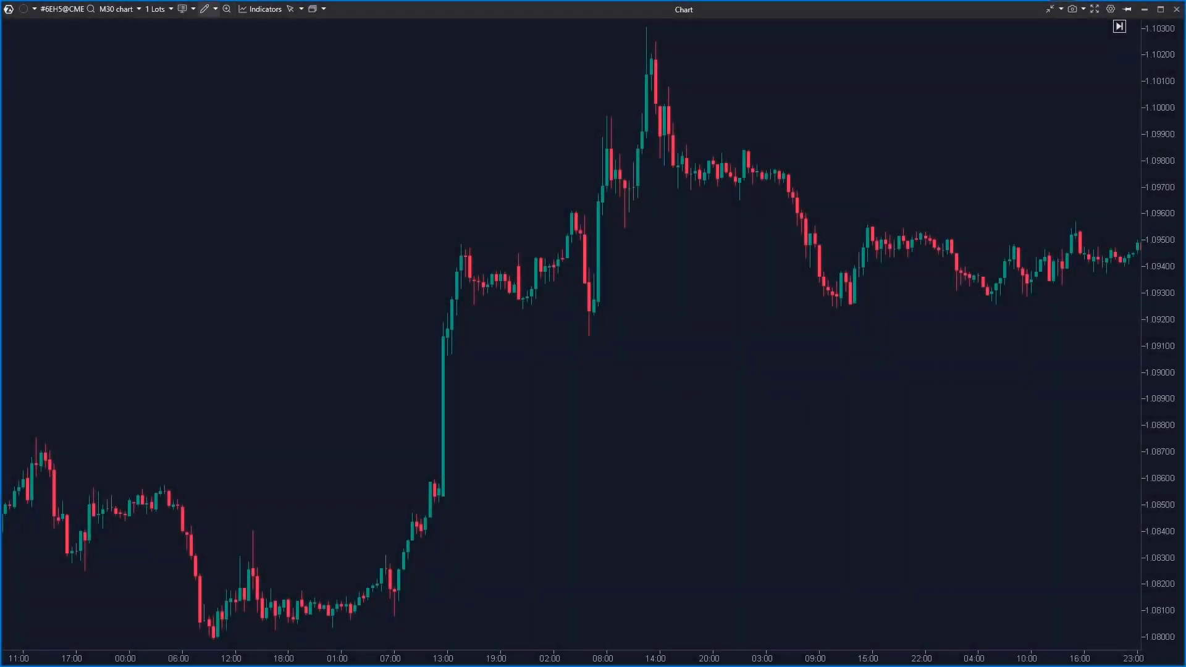
Draw a Market profile & TPO from the 12:00 low up to the 14:00 high, showing VAH, vPOC and VAL
click(284, 184)
click(210, 602)
drag(214, 638, 648, 23)
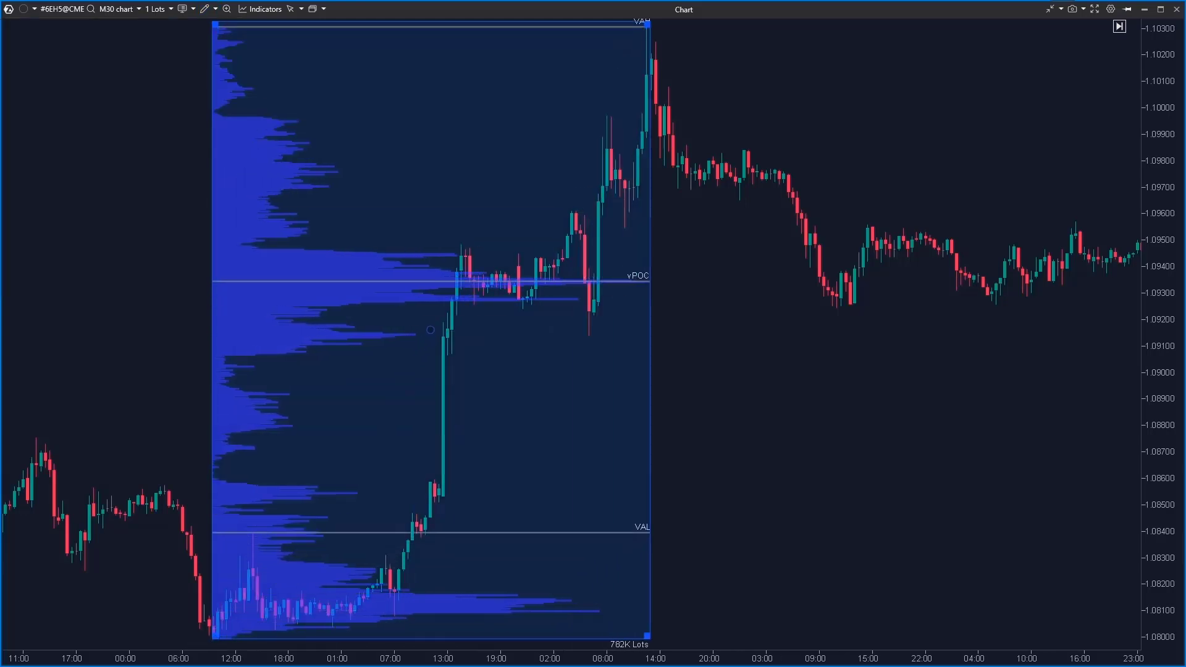
Set the profile's Area Color to Transparent, and its maximum level Type and value area Drawing mode to None
right_click(430, 329)
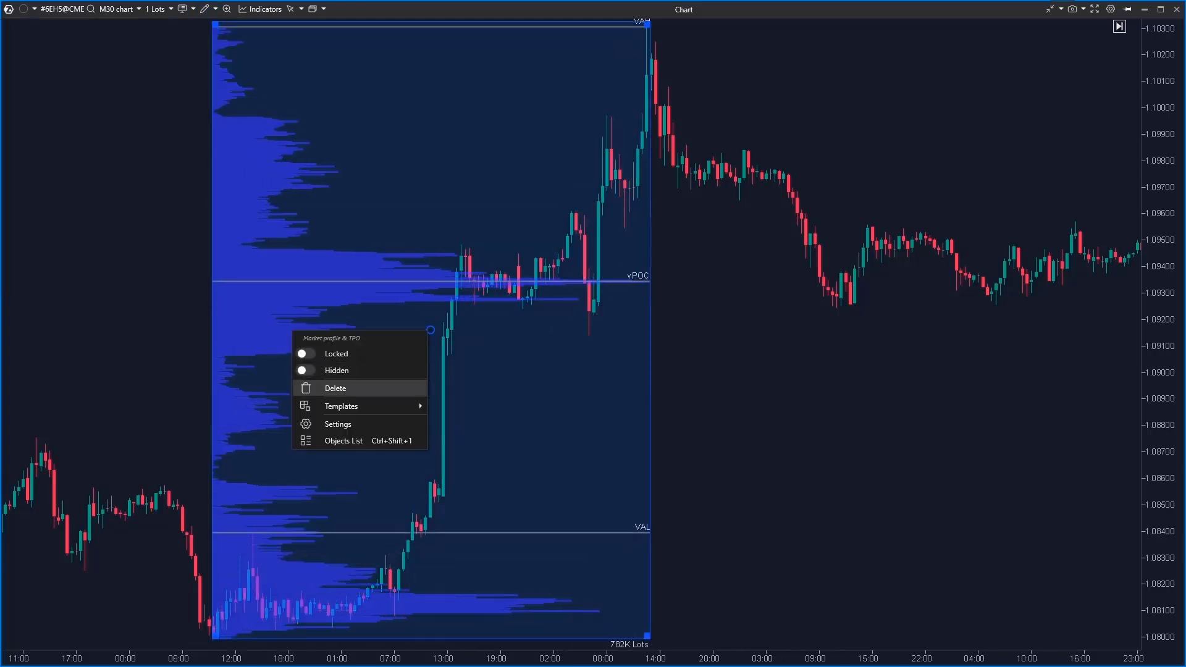
click(358, 423)
drag(563, 143, 893, 92)
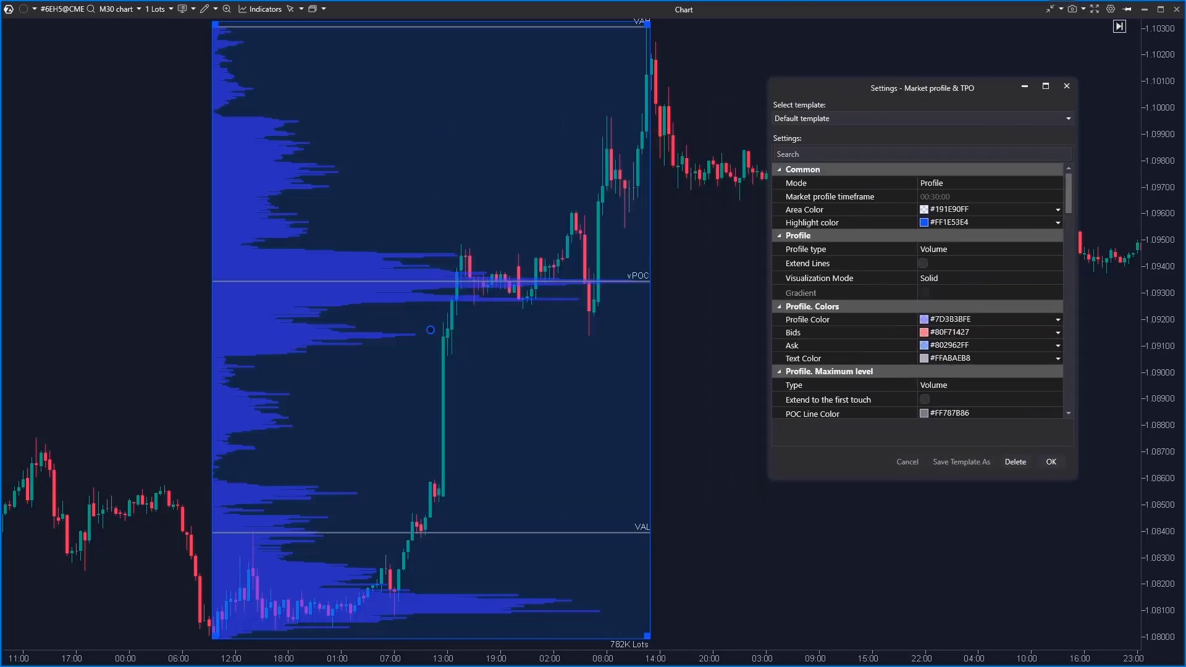
click(1058, 210)
click(964, 234)
scroll(917, 284, down, 4)
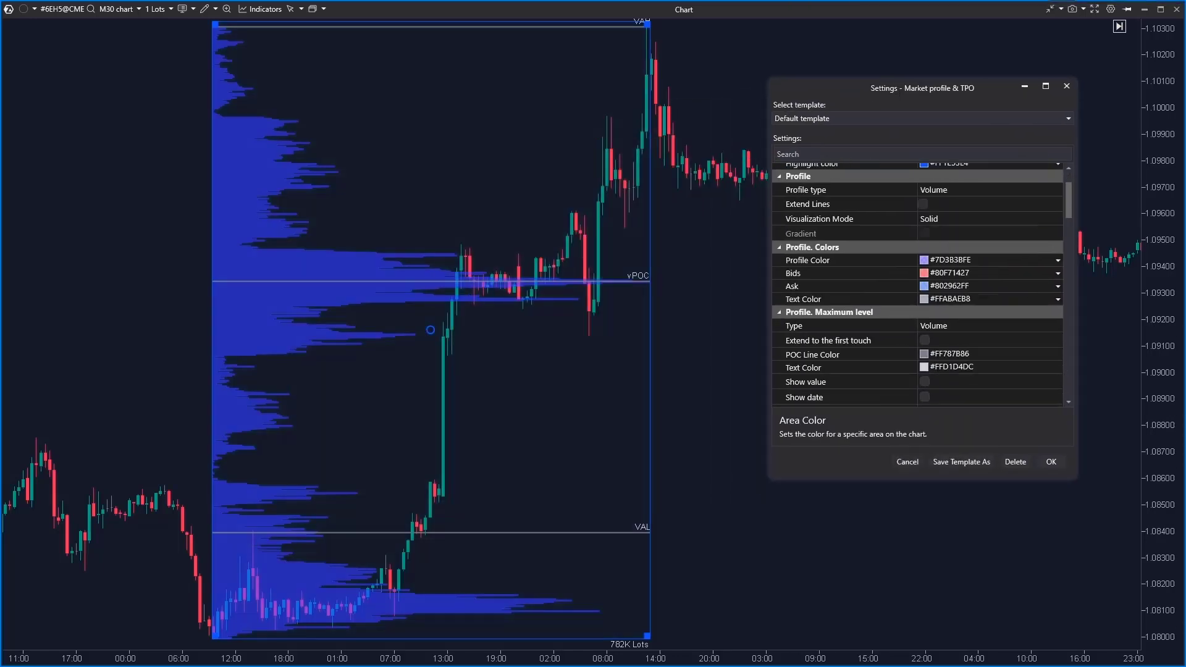
click(988, 236)
click(946, 250)
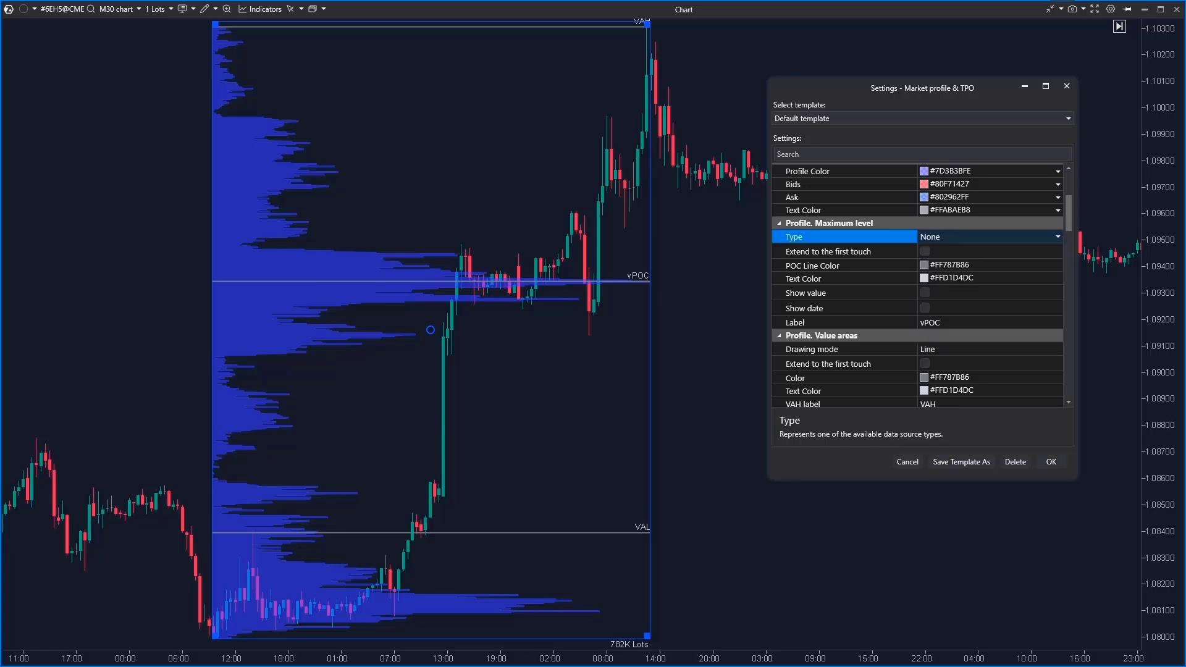
click(988, 349)
click(931, 363)
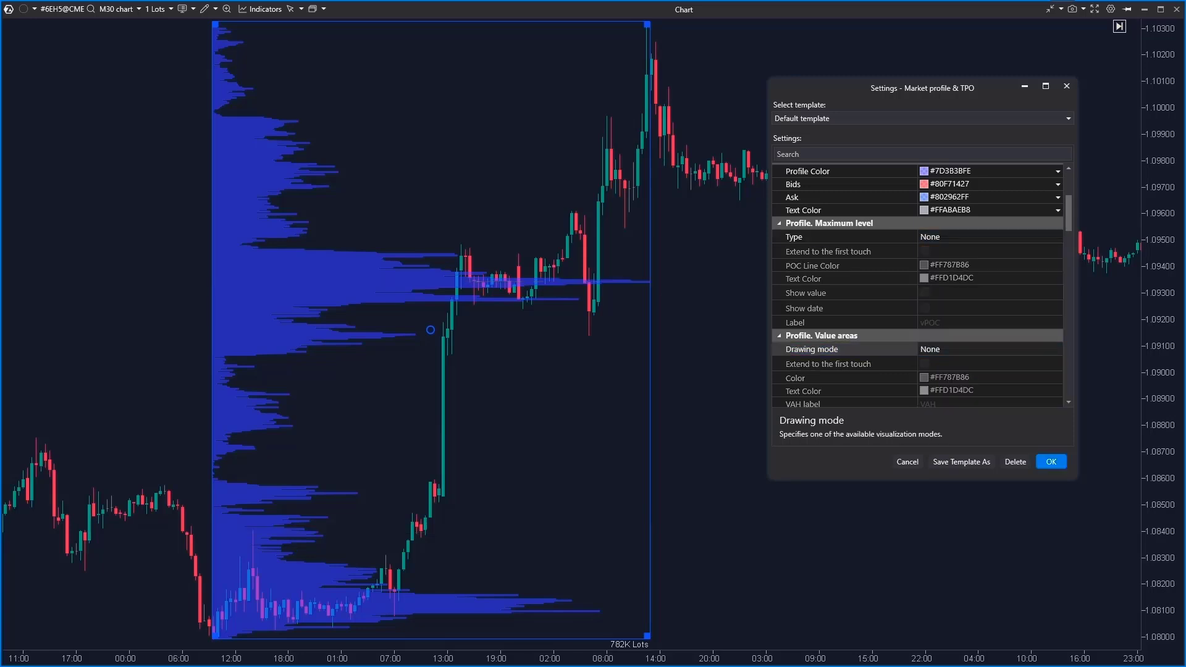
click(1051, 462)
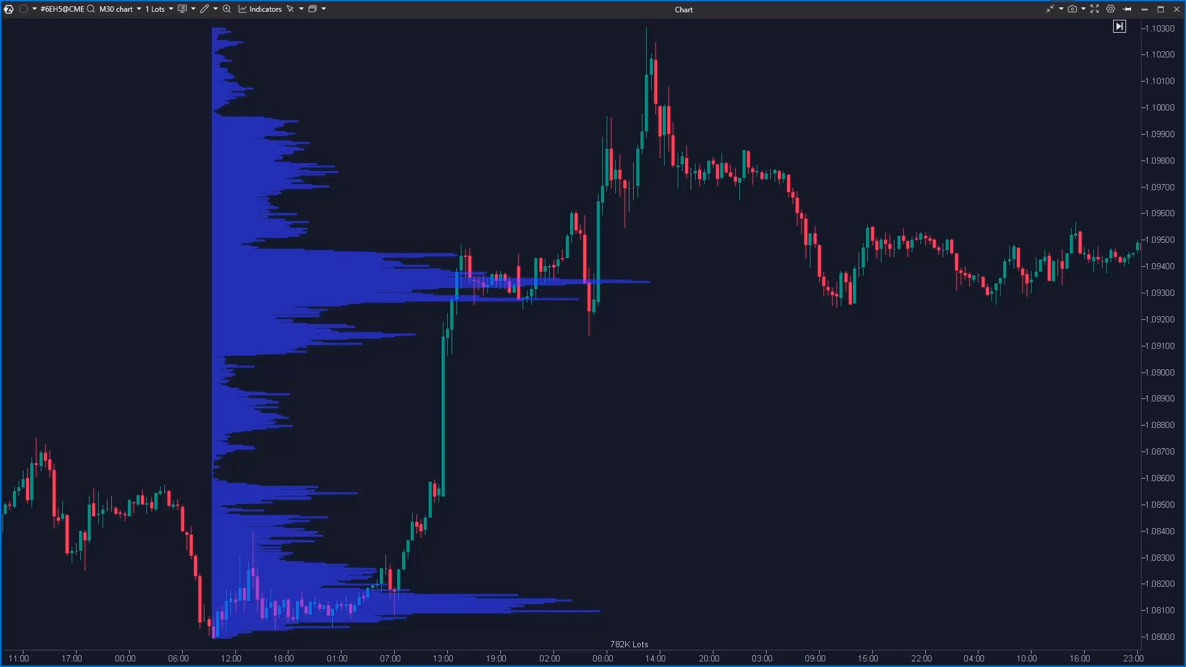
Bracket the profile's volume peaks and gaps near 1.0815, 1.0865, 1.0915 and 1.0935 in yellow
drag(569, 600, 560, 619)
drag(230, 460, 232, 485)
drag(416, 330, 417, 345)
drag(644, 274, 642, 293)
Circle the low candle cluster near 1.0810, thicken two brackets, and draw an arrow up the rally
mouse_move(228, 593)
mouse_down()
mouse_move(280, 618)
mouse_move(357, 604)
mouse_move(357, 592)
mouse_move(228, 591)
mouse_up()
drag(566, 591, 558, 625)
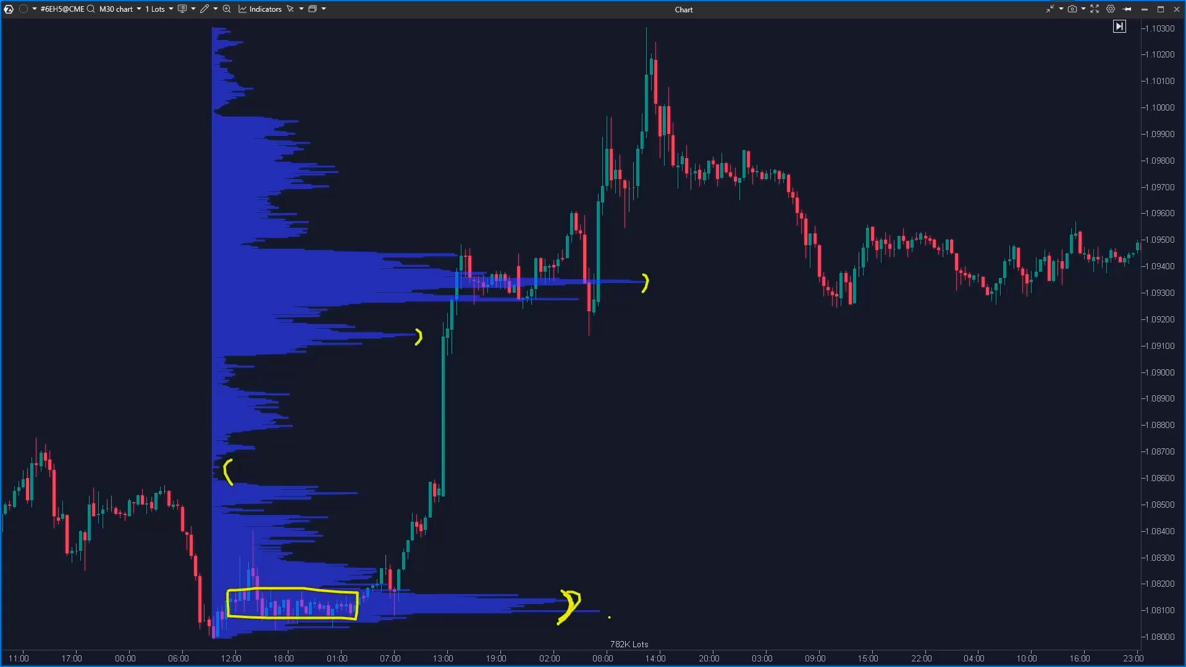
mouse_move(460, 472)
mouse_down()
mouse_move(486, 354)
mouse_move(498, 373)
mouse_up()
drag(235, 459, 233, 486)
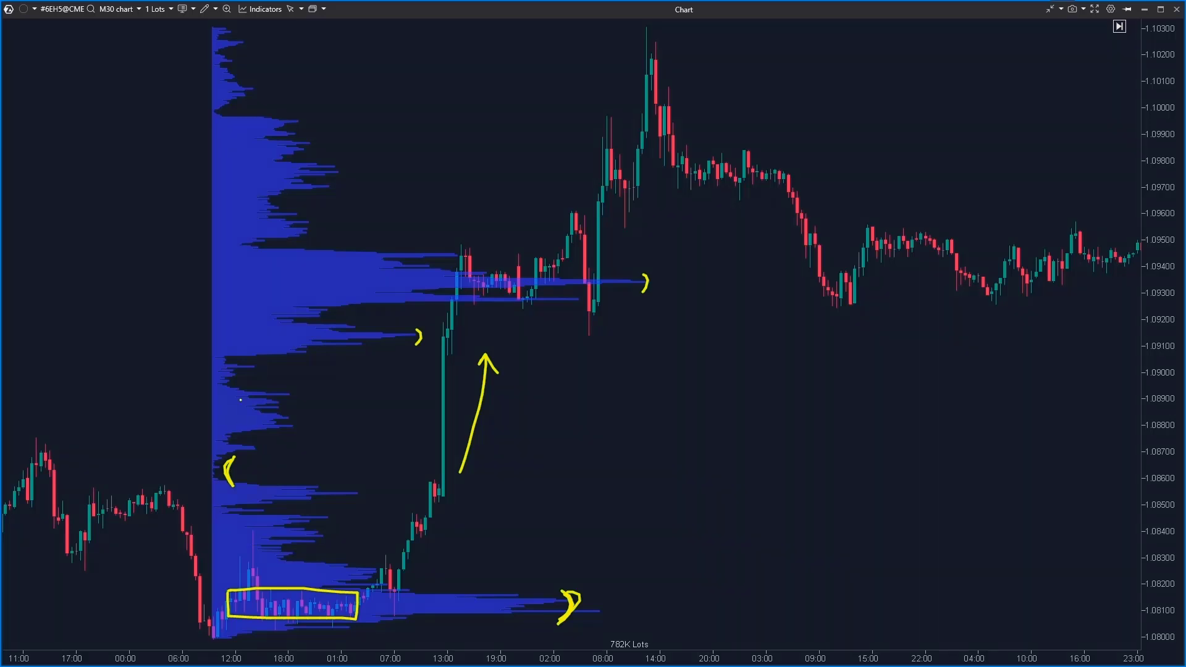
Bracket the thin area near 1.0905, thicken the 1.0935 bracket, and arrow down from the 14:00 peak
drag(236, 357, 236, 385)
drag(642, 269, 644, 296)
mouse_move(657, 80)
mouse_down()
mouse_move(712, 146)
mouse_move(698, 151)
mouse_up()
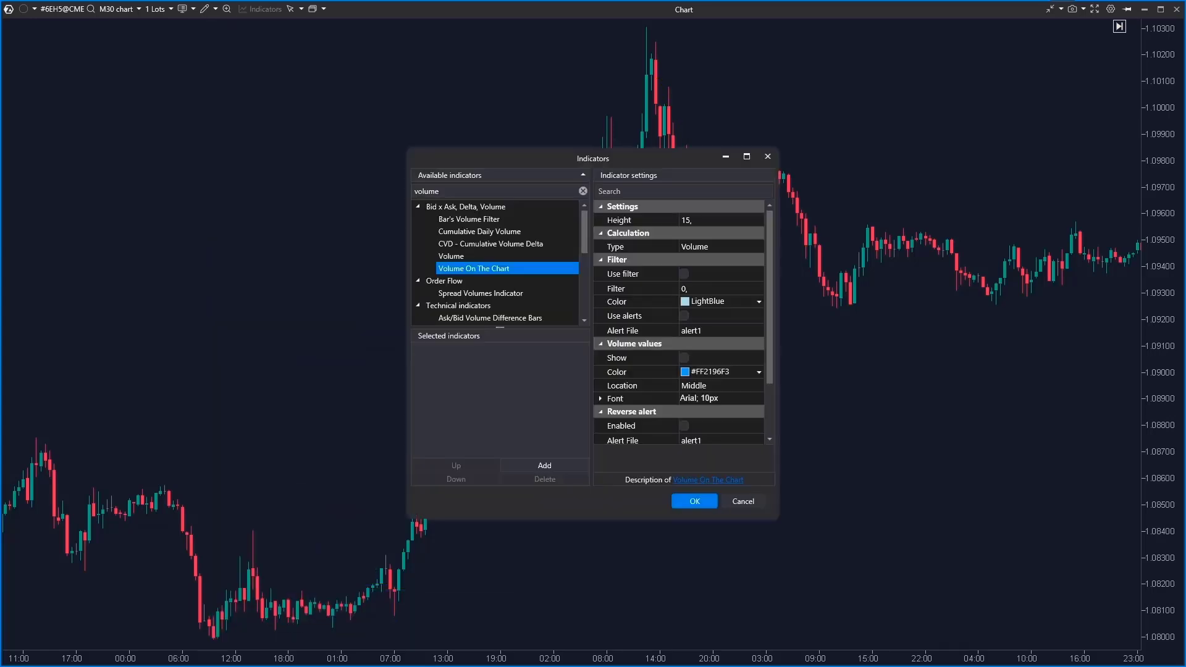
Add Volume On The Chart, keeping its calculation type as Volume and the volume filter off
click(544, 465)
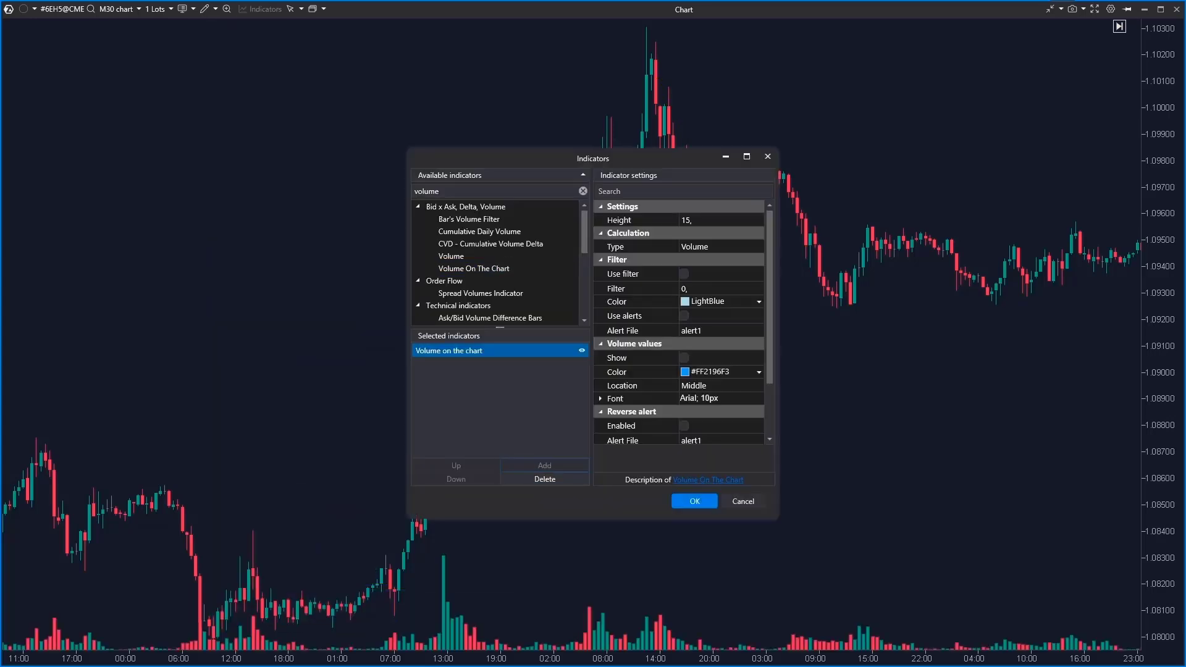
click(743, 501)
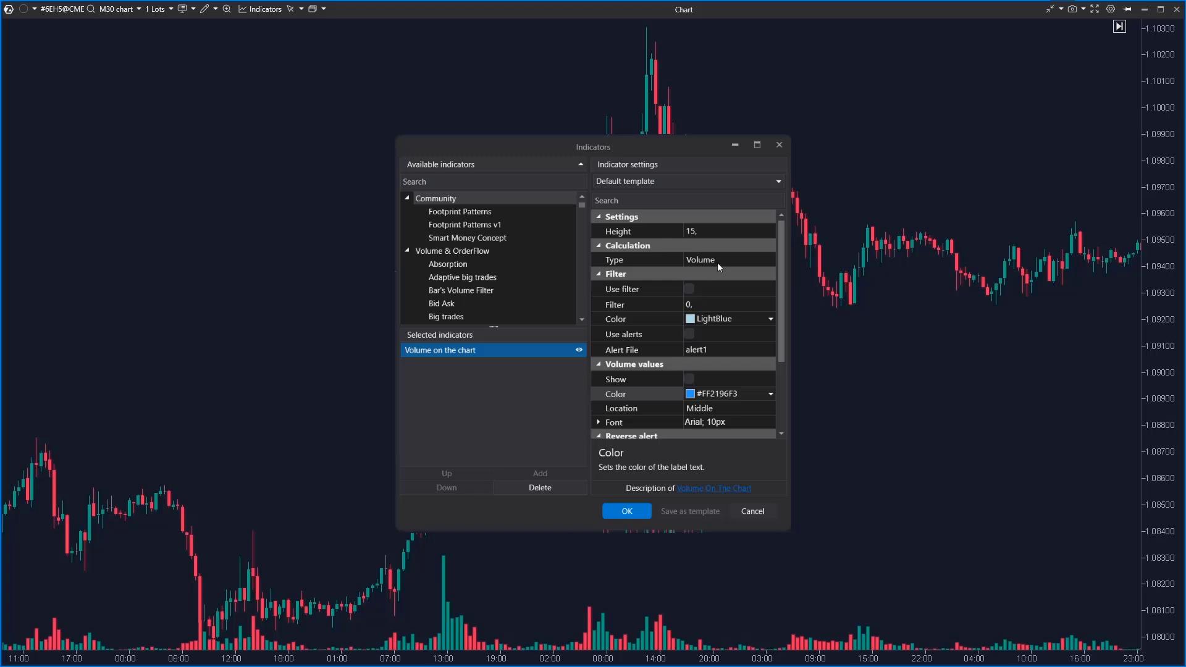
click(717, 262)
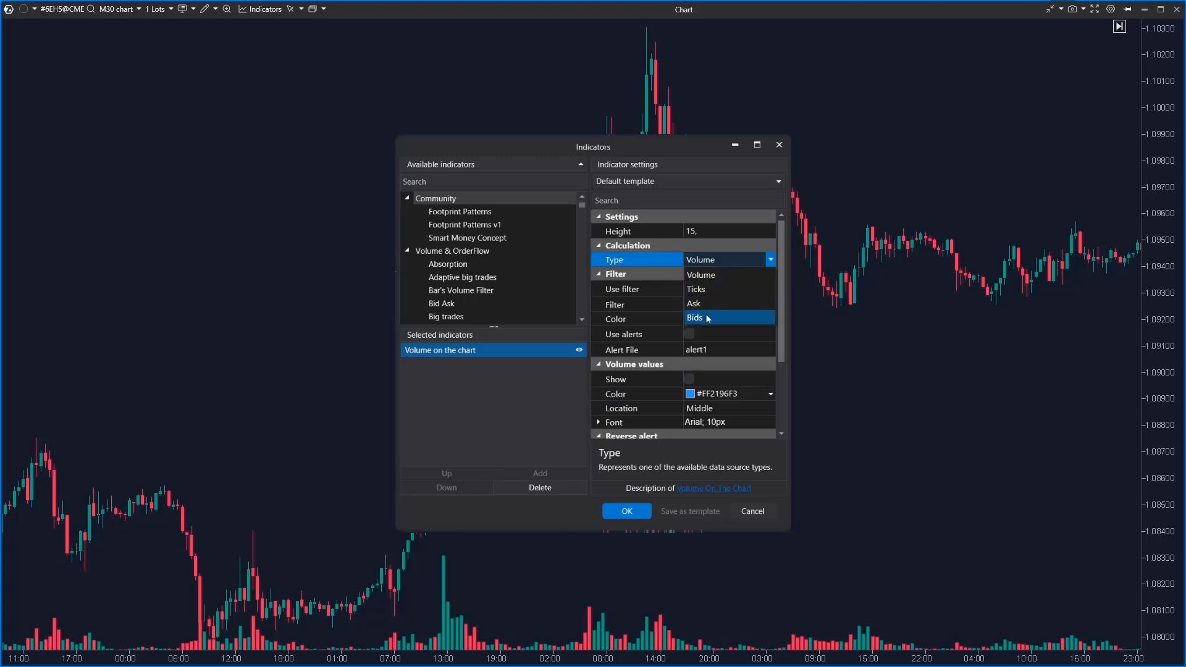
click(754, 274)
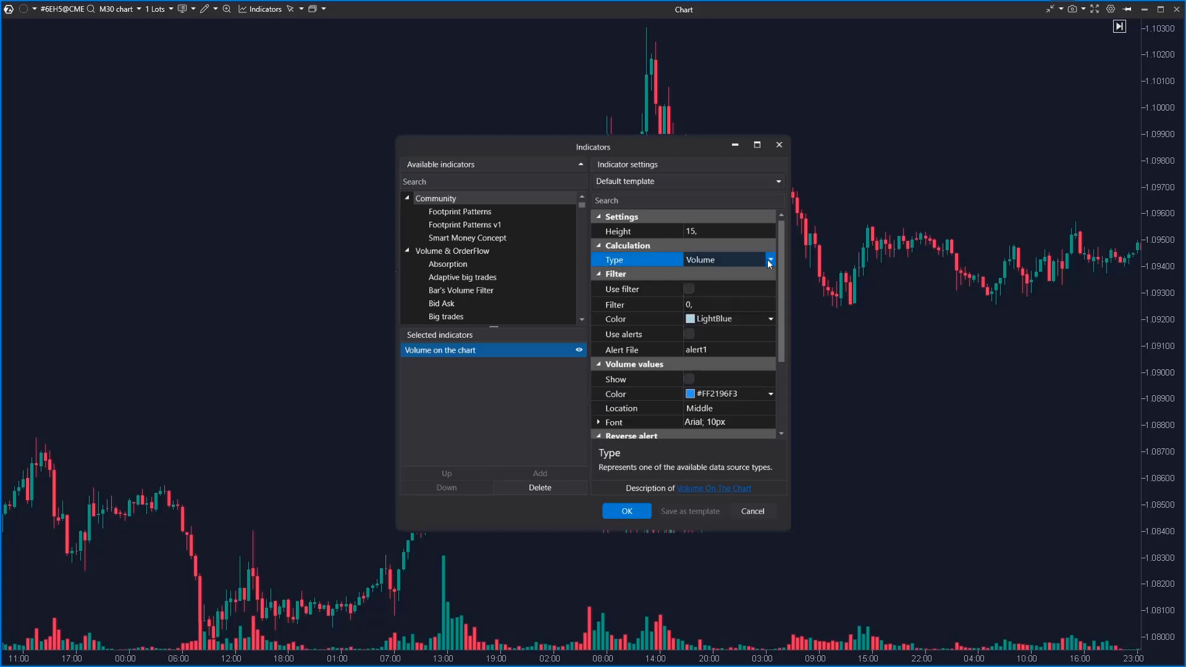
click(732, 319)
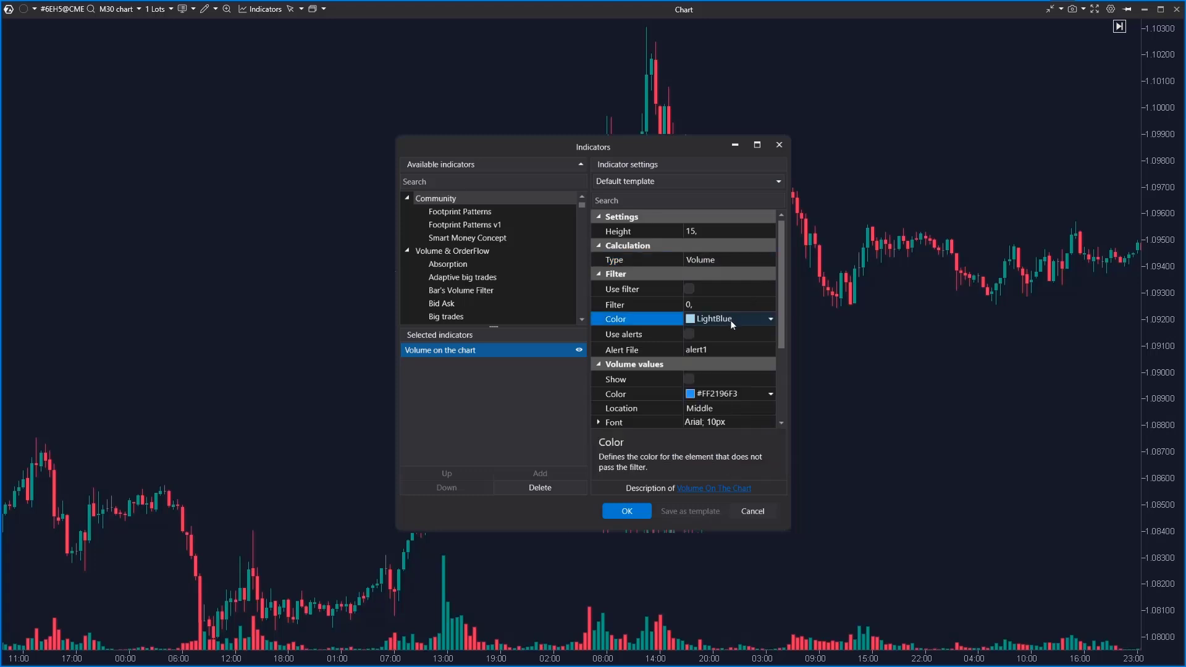
click(690, 289)
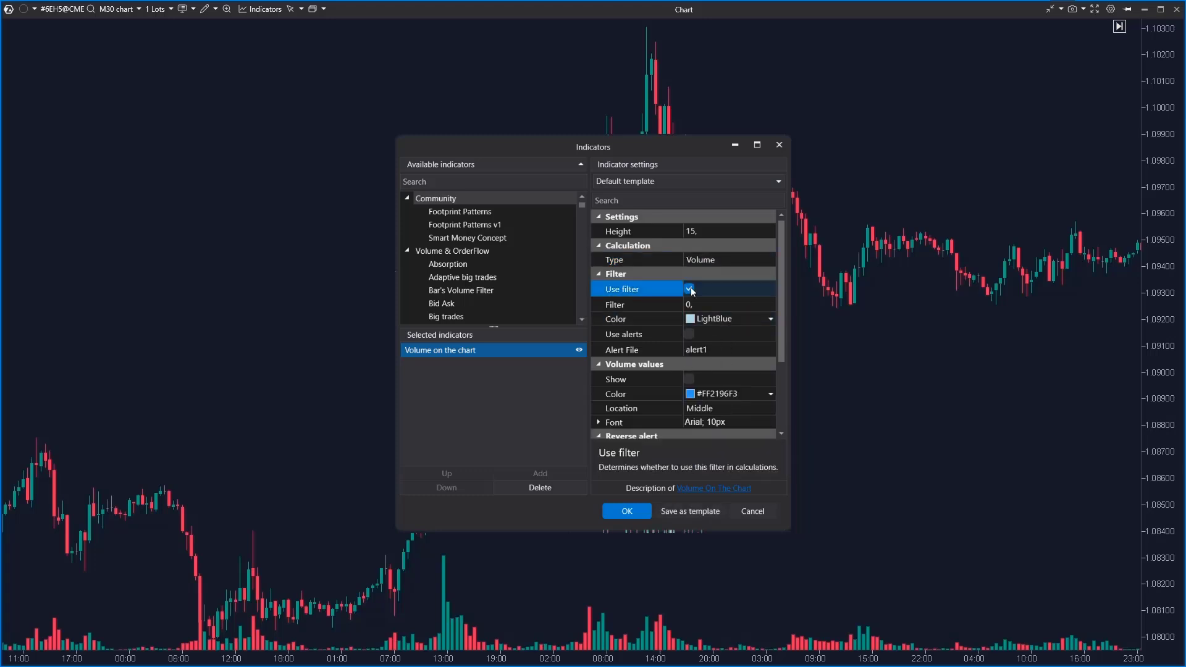
click(690, 289)
scroll(692, 334, down, 1)
click(693, 348)
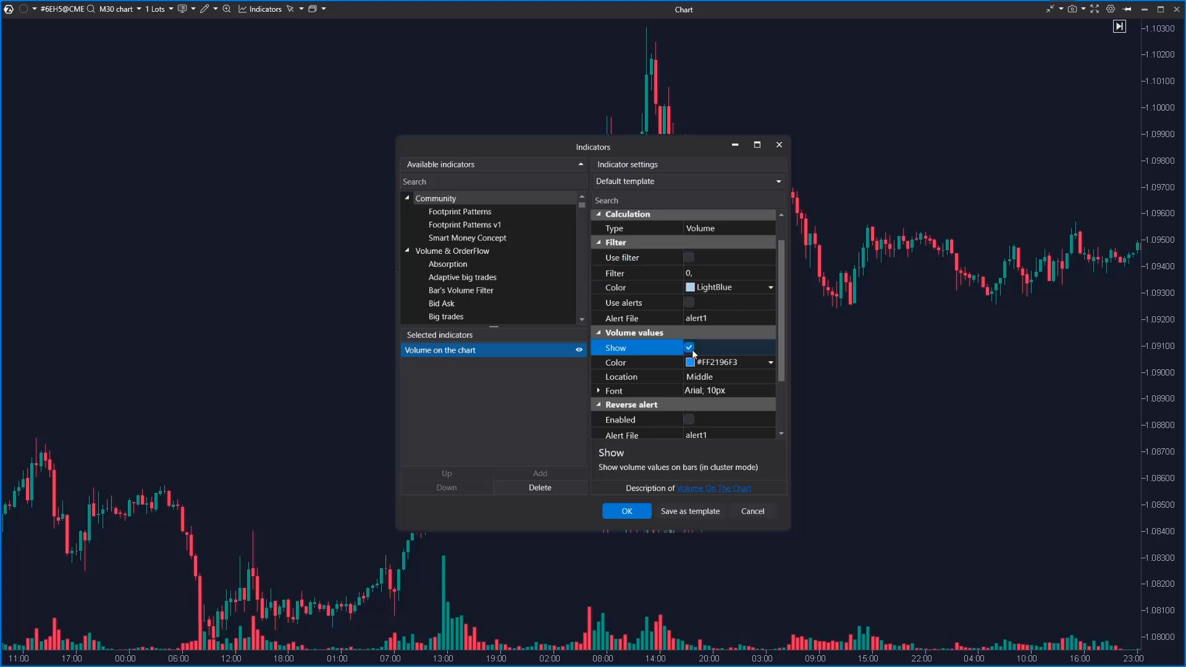
scroll(694, 354, down, 1)
scroll(693, 354, down, 1)
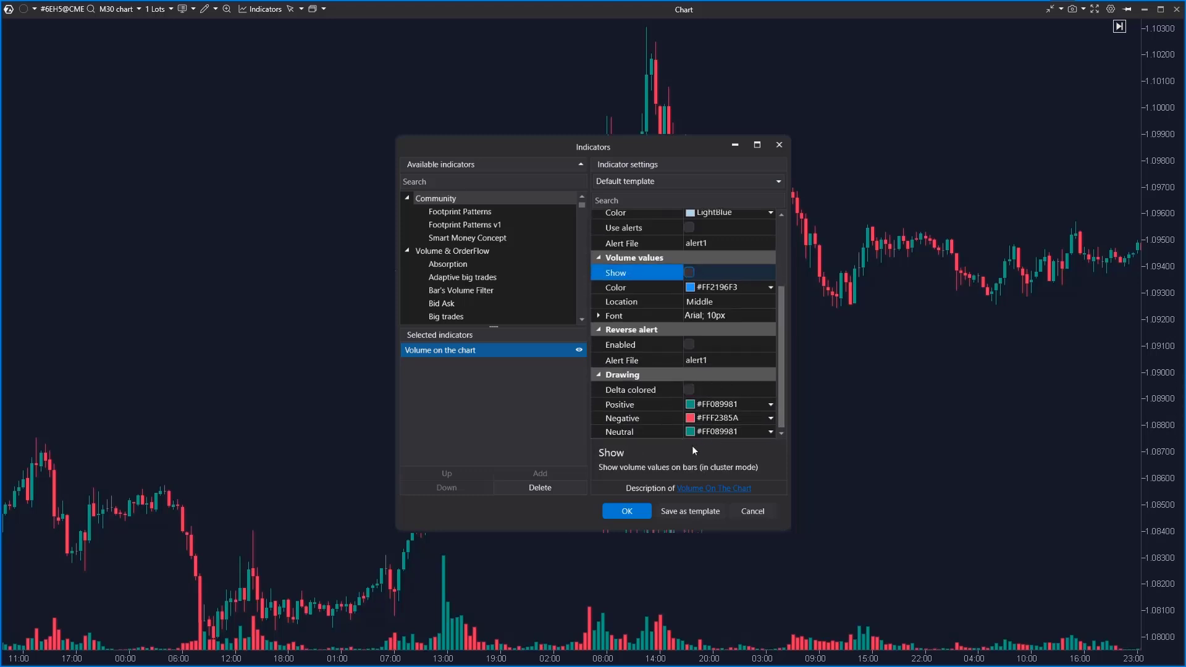
Mark the 13:00 and 08:00 volume spikes and quiet volume stretches with yellow strokes and an arrow
key(Return)
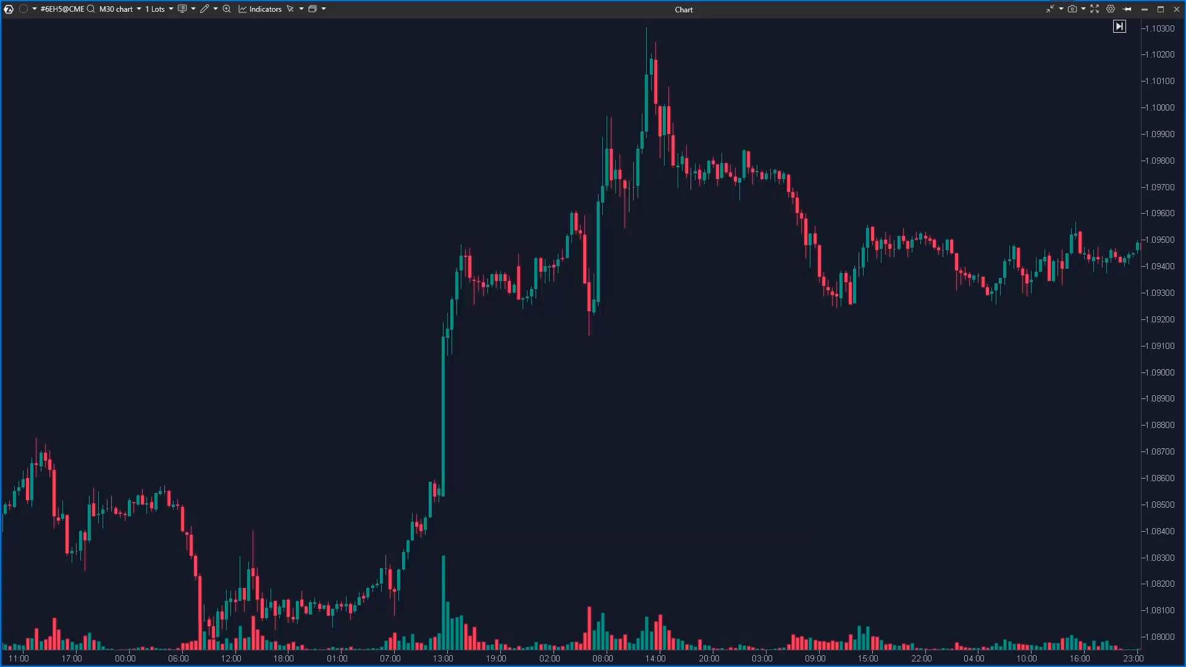
drag(498, 627, 555, 628)
drag(435, 557, 450, 558)
drag(584, 607, 594, 601)
drag(723, 635, 767, 632)
drag(442, 533, 446, 508)
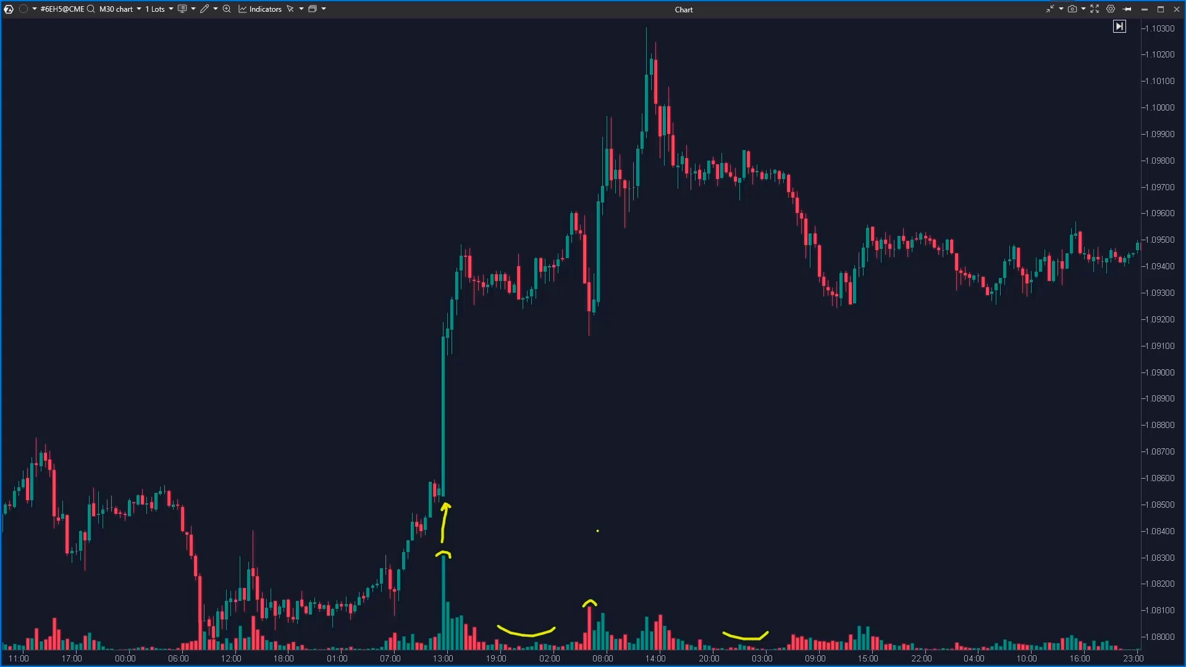
Clear the annotations and redraw the market profile from the 12:00 low to the 14:00 high
key(Escape)
mouse_move(217, 634)
mouse_down()
mouse_move(331, 511)
mouse_move(564, 124)
mouse_move(646, 27)
mouse_up()
key(Escape)
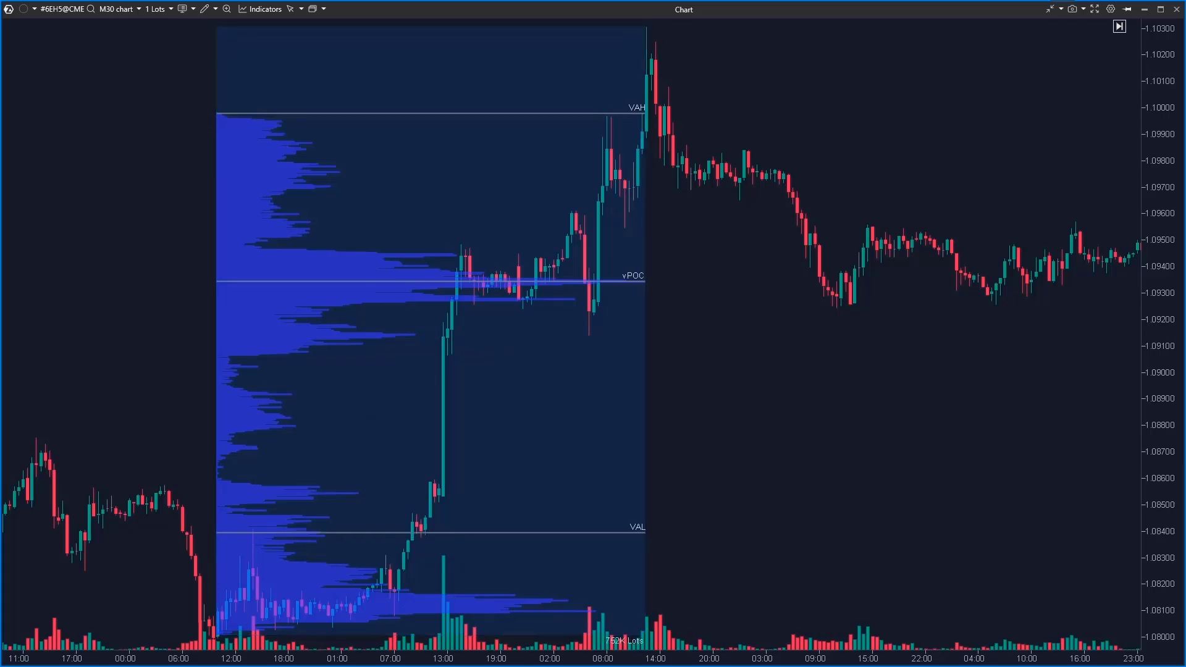
Box the low candles near 1.0810 and the vPOC candles, linking them with a line and arrow to vPOC
mouse_move(226, 594)
mouse_down()
mouse_move(343, 618)
mouse_move(350, 608)
mouse_move(227, 595)
mouse_up()
drag(356, 605, 574, 602)
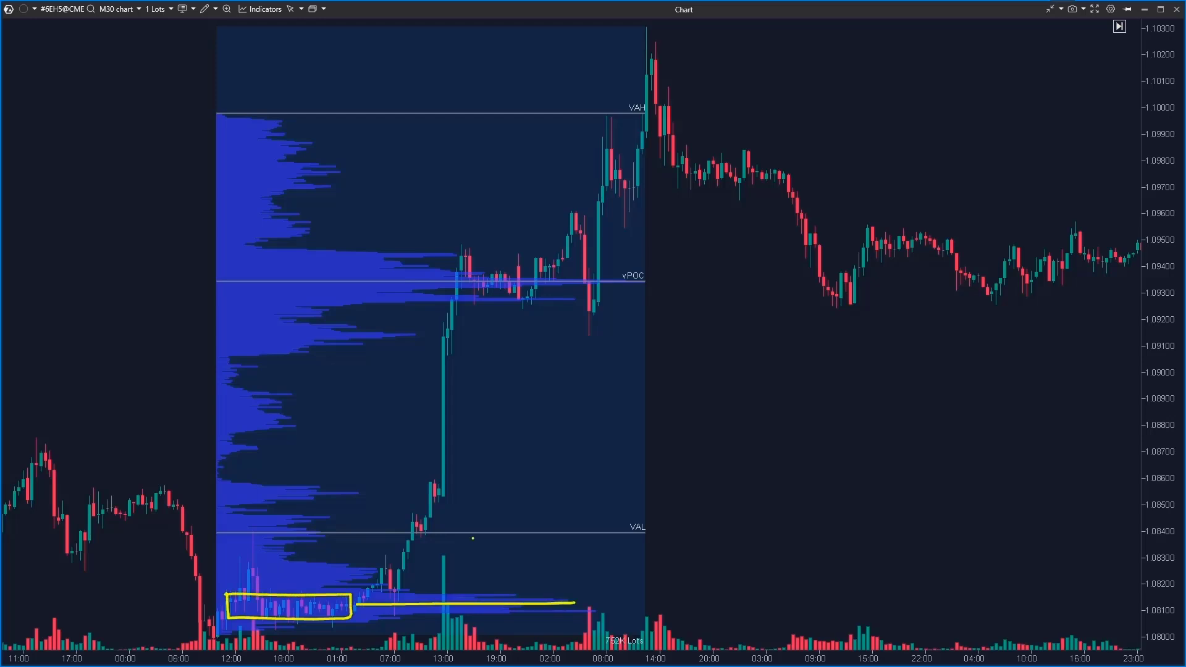
mouse_move(459, 271)
mouse_down()
mouse_move(458, 297)
mouse_move(563, 295)
mouse_move(599, 276)
mouse_move(450, 276)
mouse_up()
drag(606, 280, 640, 279)
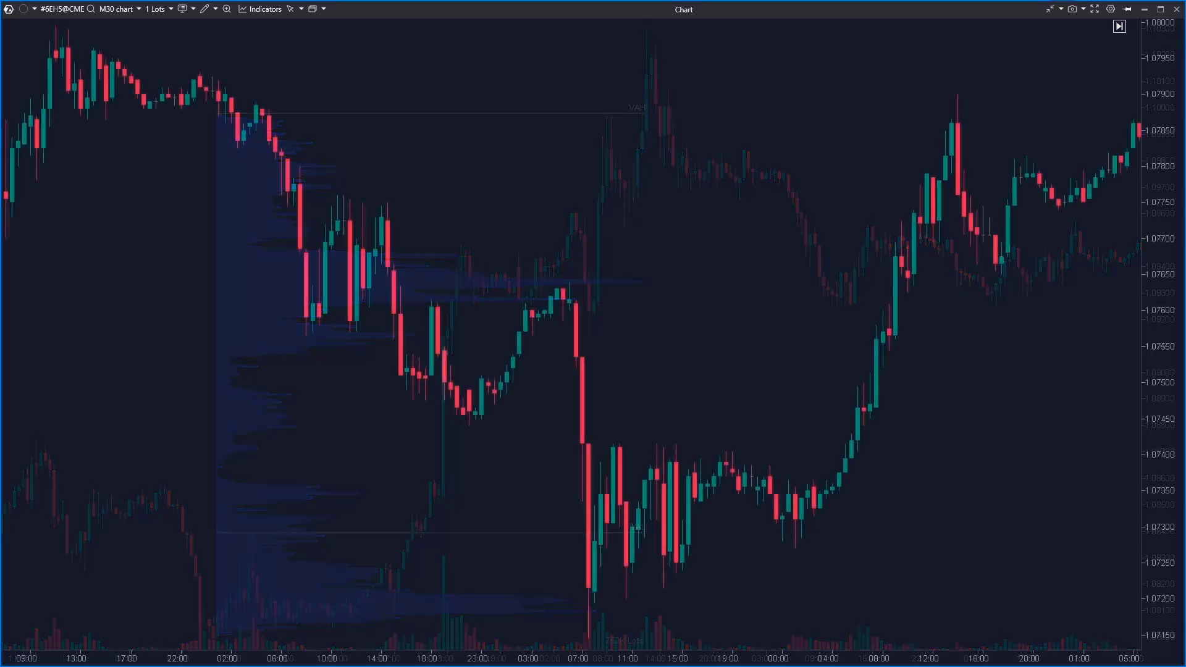
Draw a market profile on the CLH5 chart starting from the 07:00 low
click(216, 8)
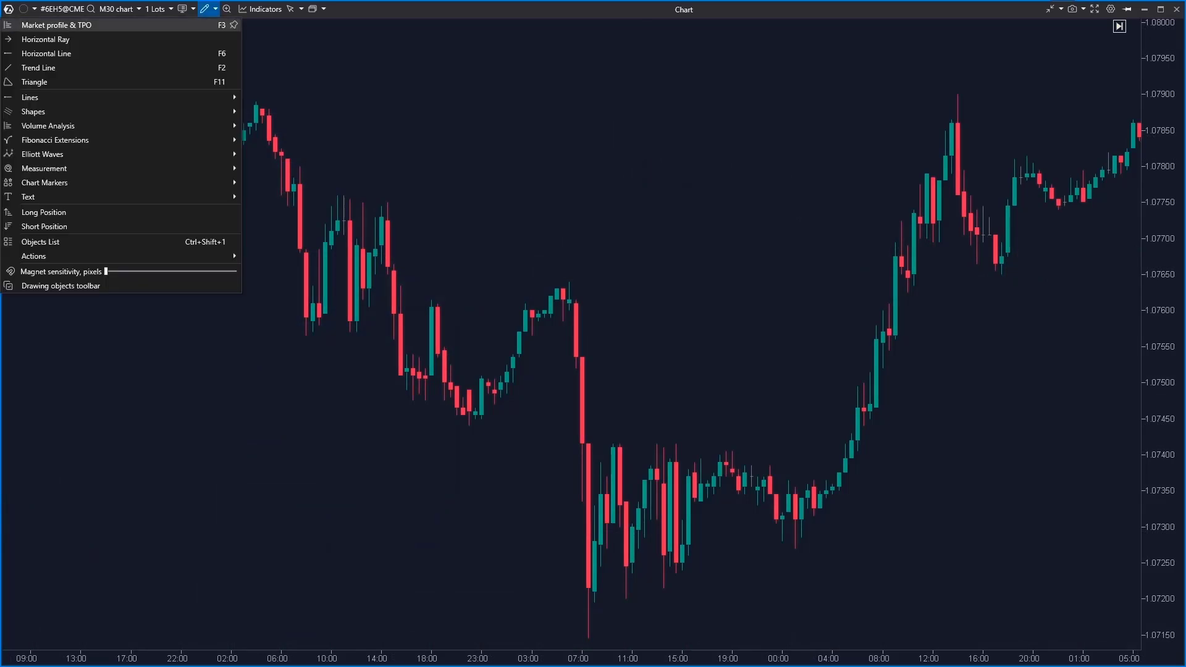
mouse_move(50, 125)
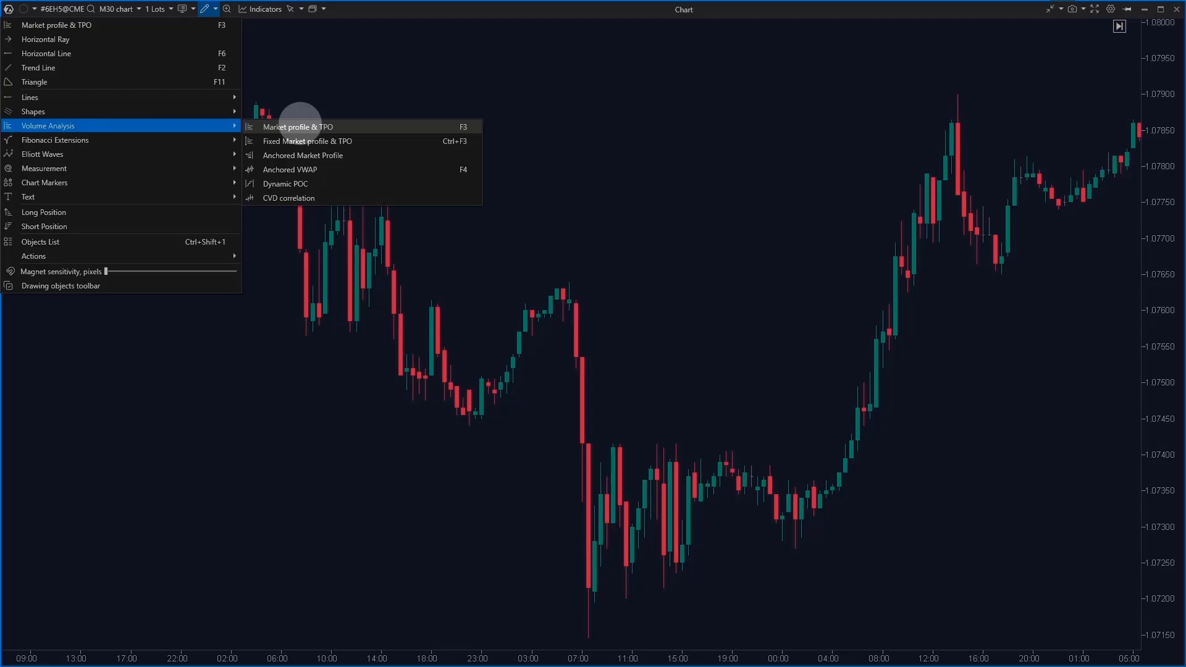
click(301, 126)
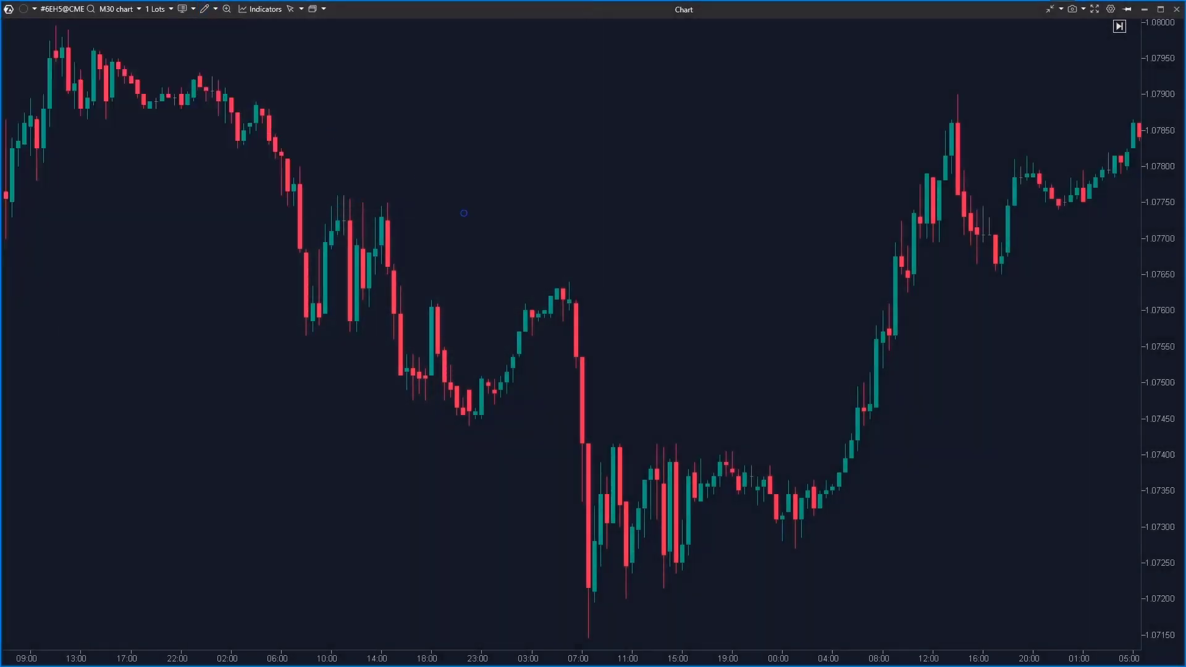
drag(589, 624, 841, 328)
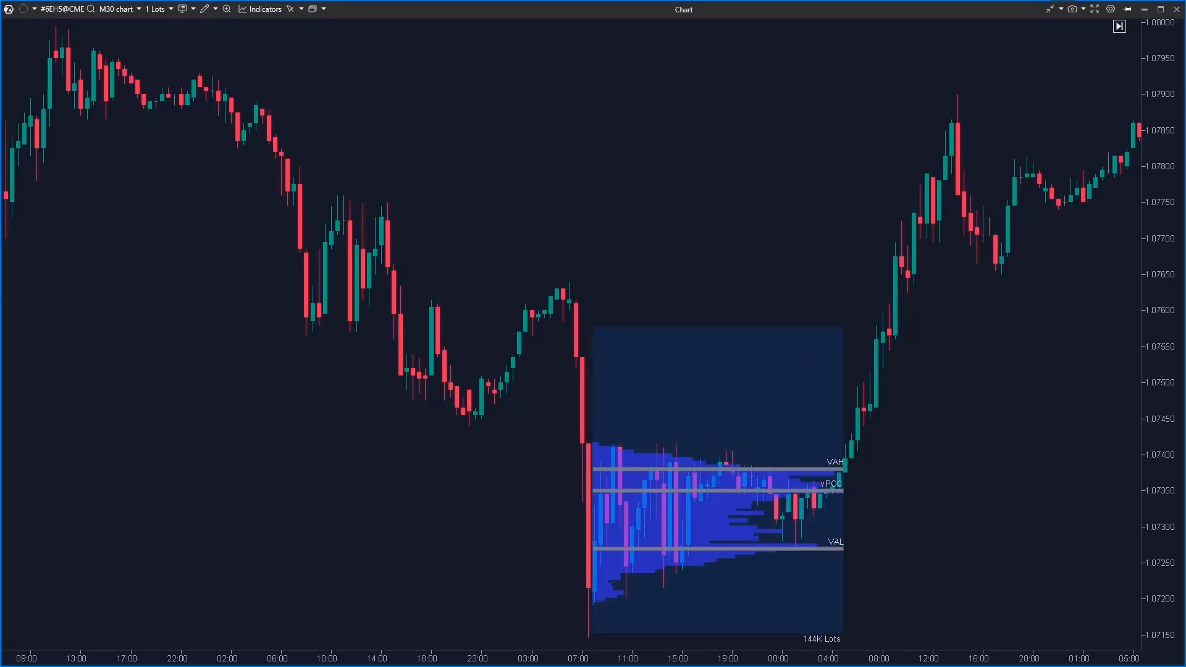
Place a horizontal ray at vPOC 1.07350, circle its label and the later low, then open Indicators
click(215, 9)
mouse_move(80, 98)
click(426, 154)
click(658, 490)
scroll(593, 334, down, 5)
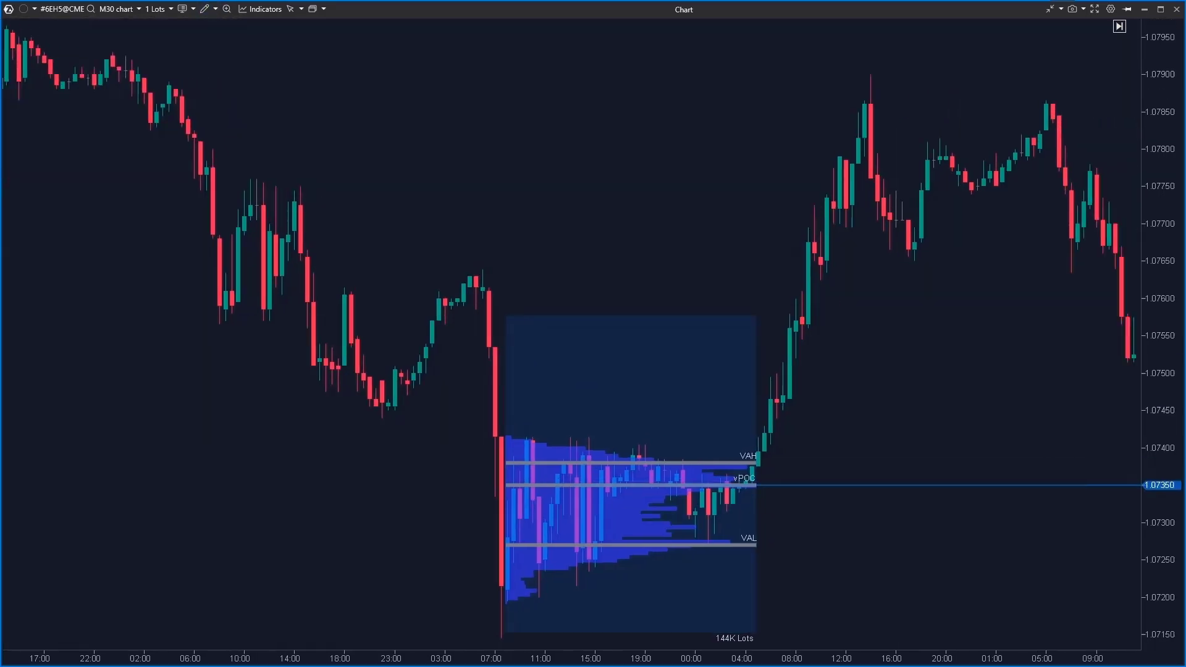
scroll(678, 465, down, 2)
mouse_move(471, 456)
mouse_down()
mouse_move(487, 470)
mouse_move(465, 453)
mouse_up()
mouse_move(888, 462)
mouse_down()
mouse_move(900, 492)
mouse_move(884, 461)
mouse_move(947, 295)
mouse_move(959, 319)
mouse_up()
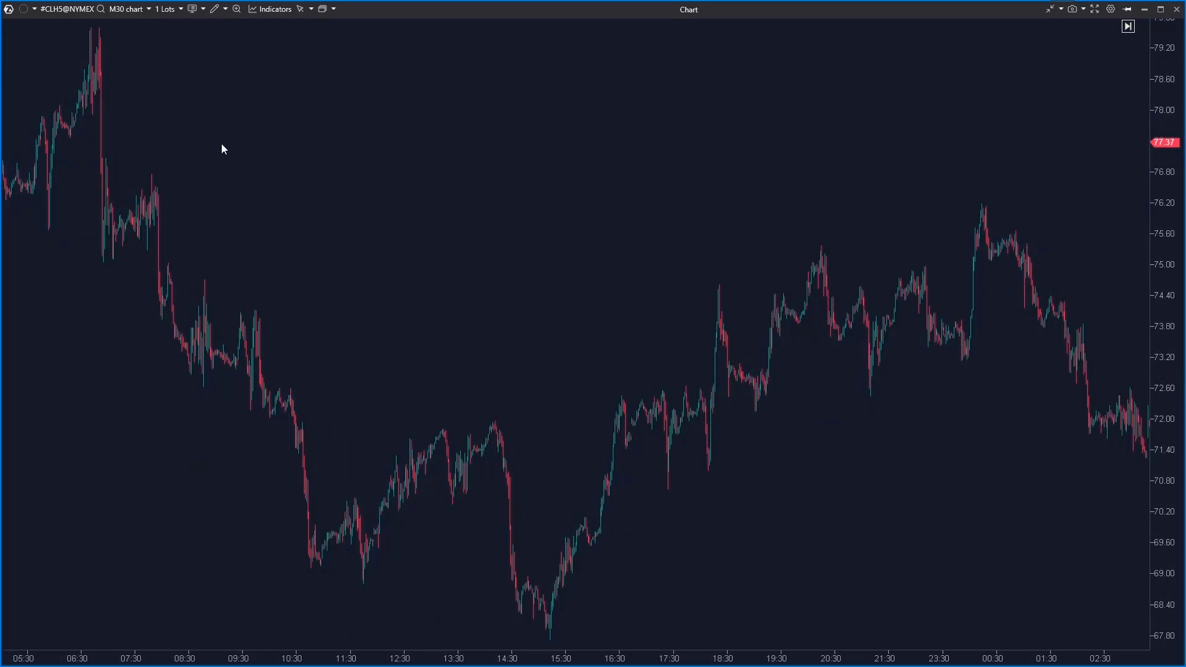
click(257, 11)
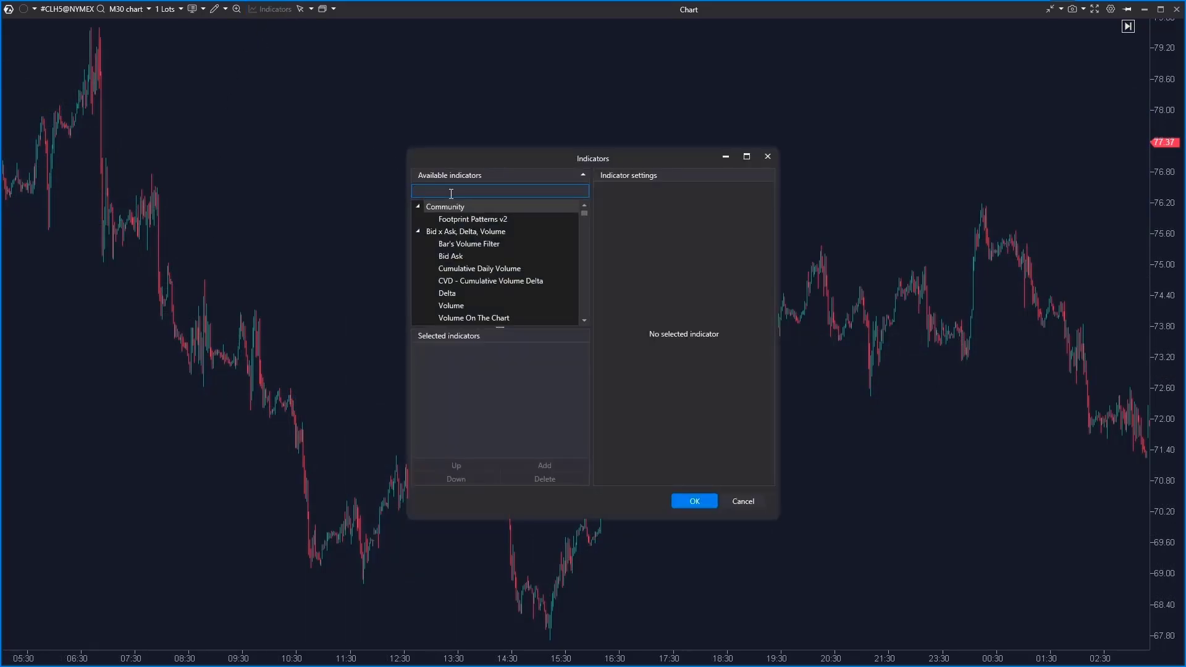
Search 'market' and add the Market profile & TPO indicator to the chart
text(market)
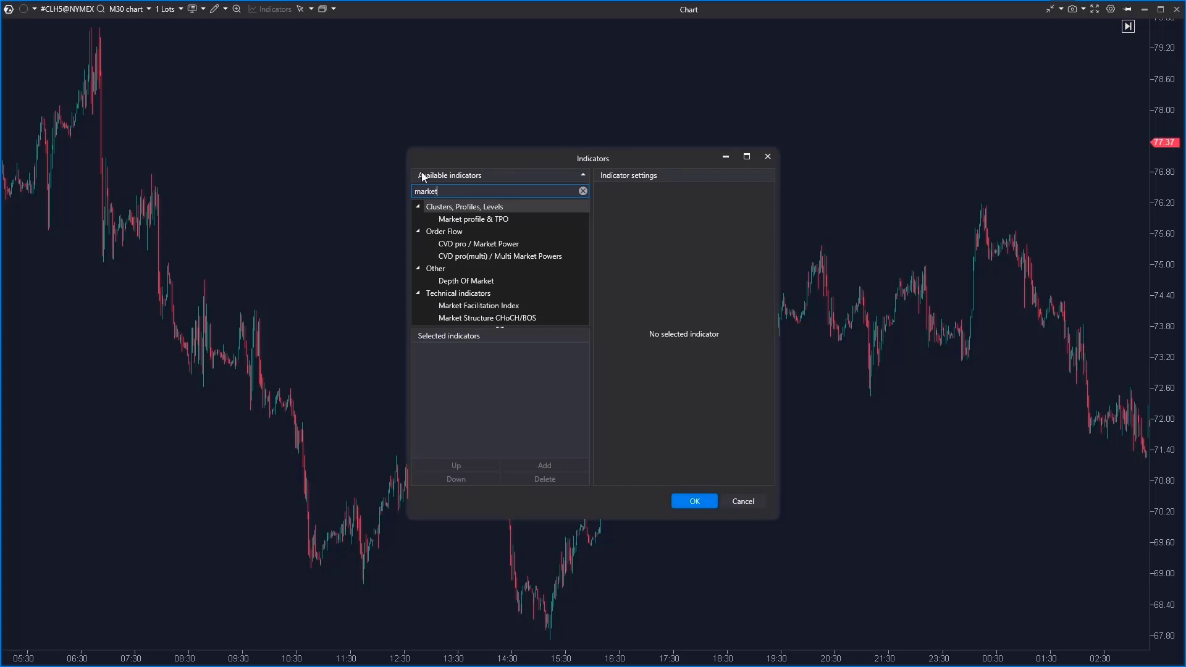
click(507, 220)
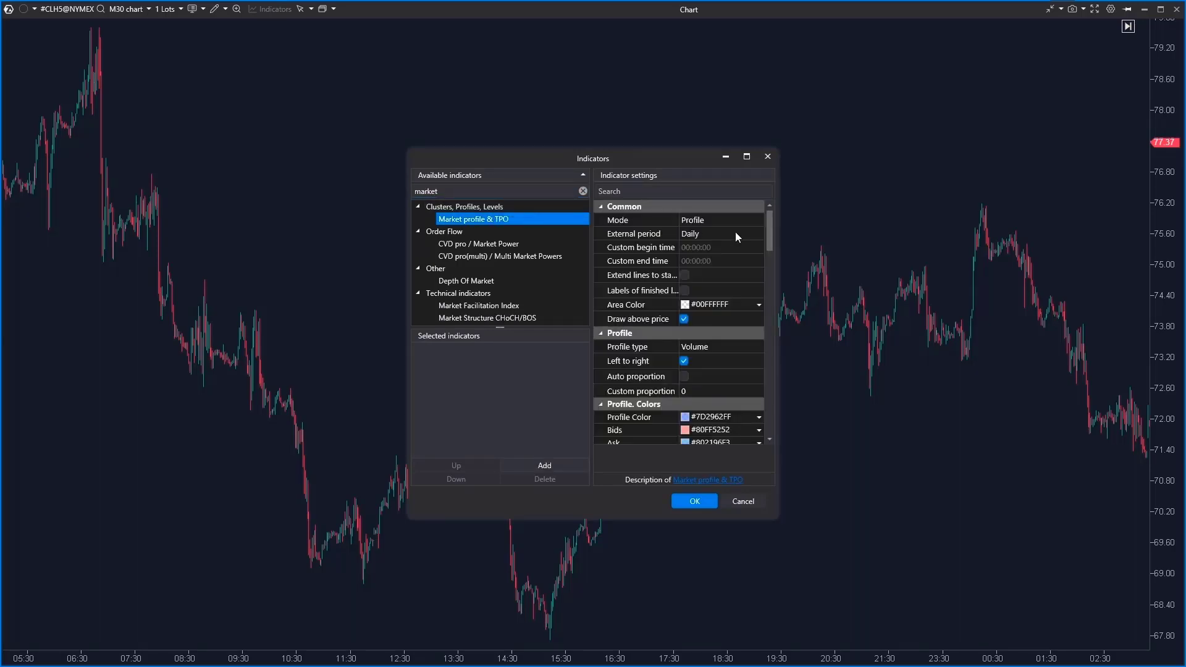
click(753, 232)
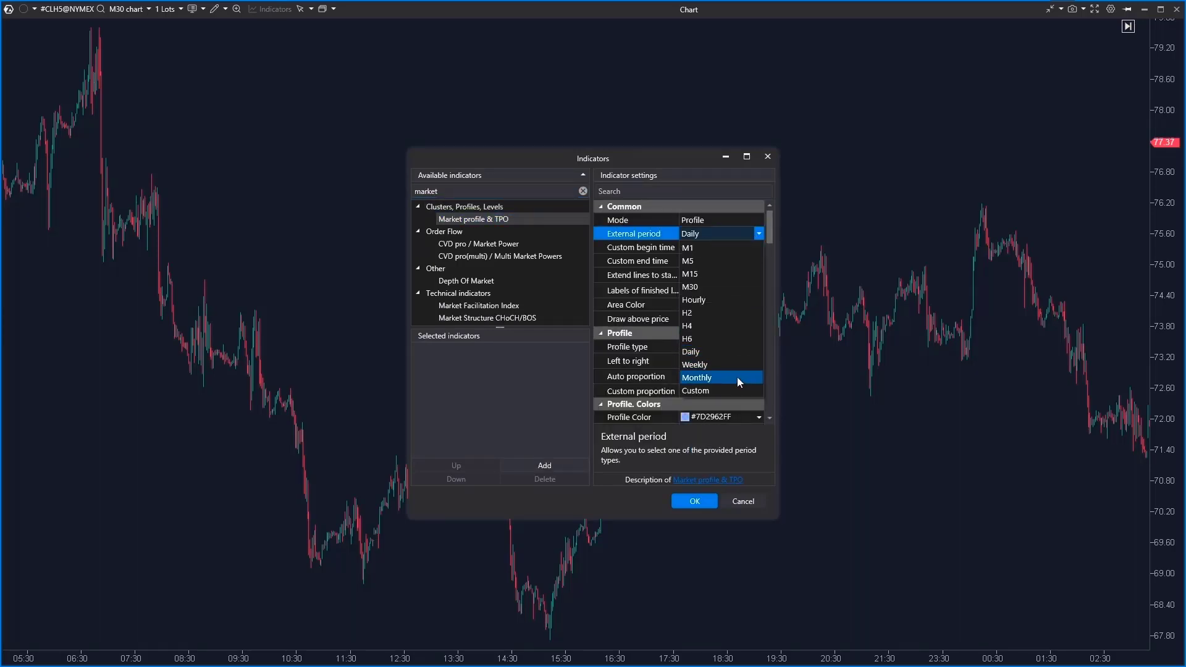
click(552, 405)
click(538, 462)
Change the indicator's External period to Monthly and apply it
drag(700, 159, 109, 274)
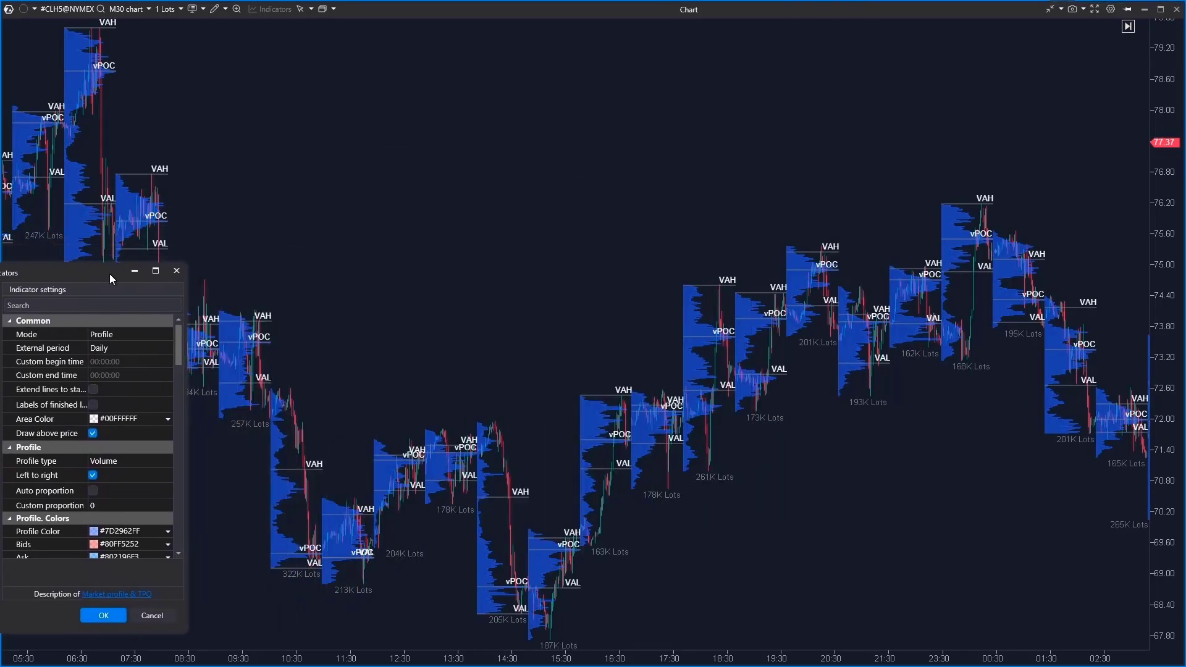
click(128, 347)
click(127, 477)
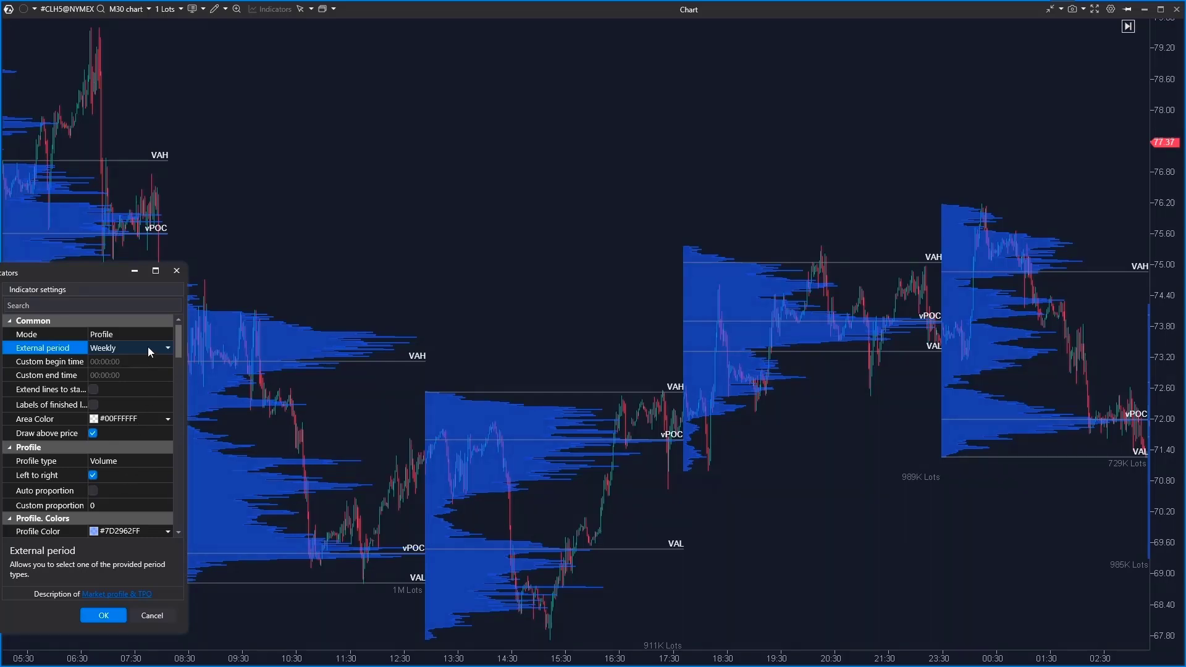
click(147, 347)
click(133, 493)
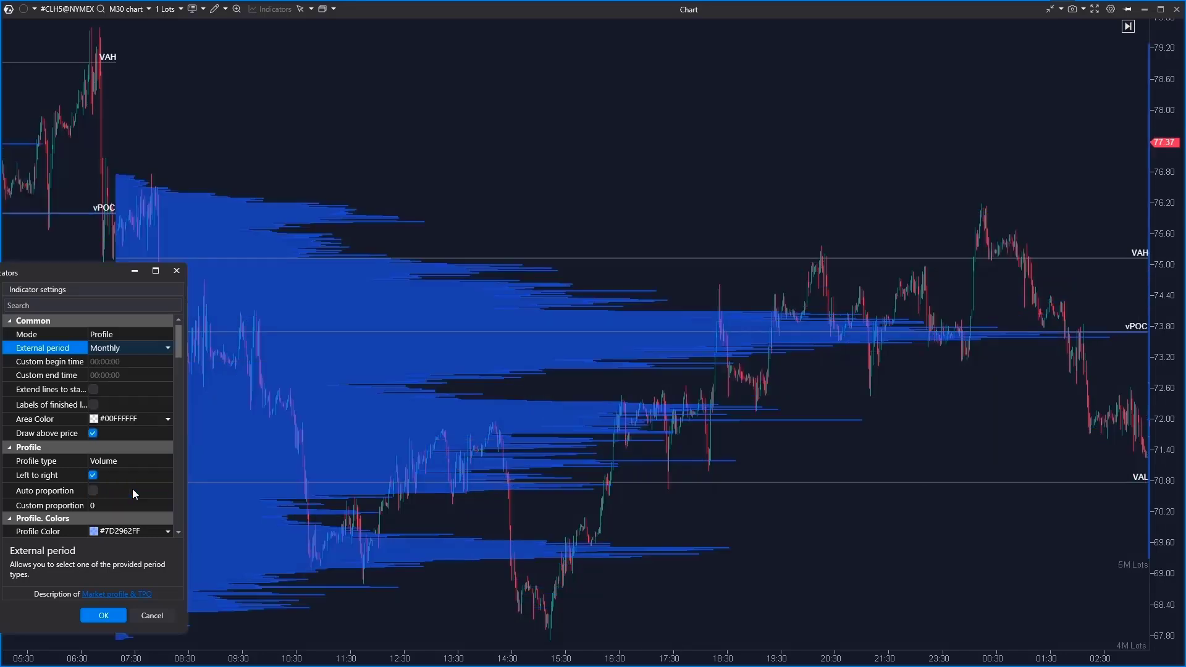
click(109, 615)
scroll(874, 436, down, 10)
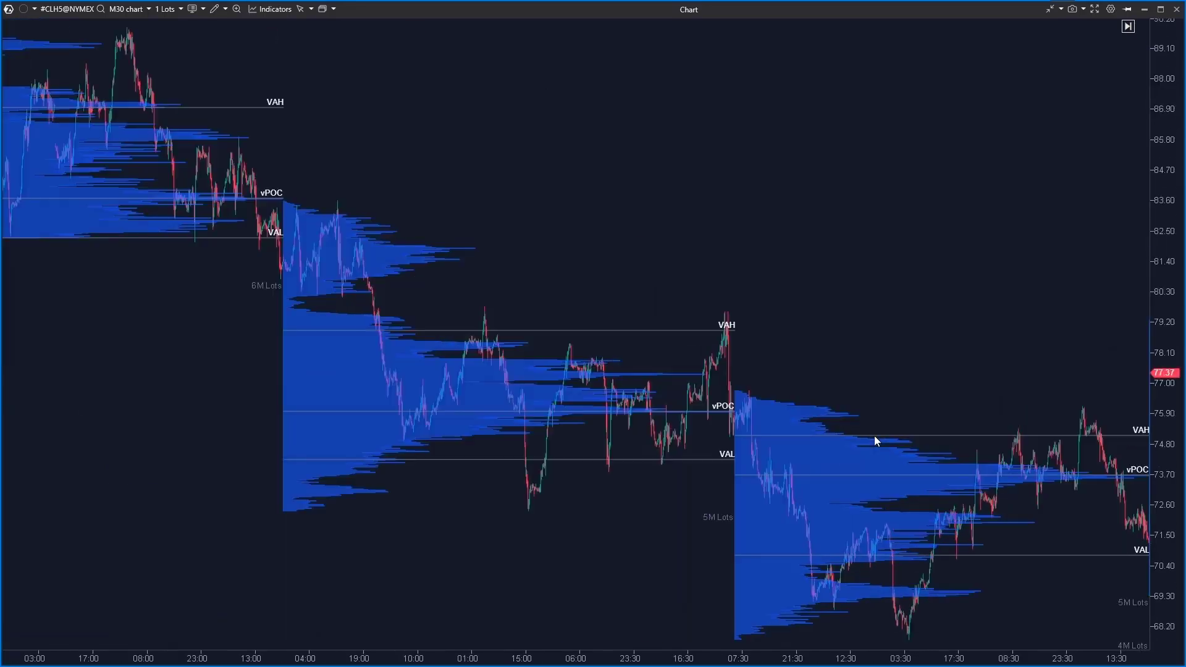
Place a horizontal ray at the vPOC level 73.71 and pan to later sessions
click(224, 9)
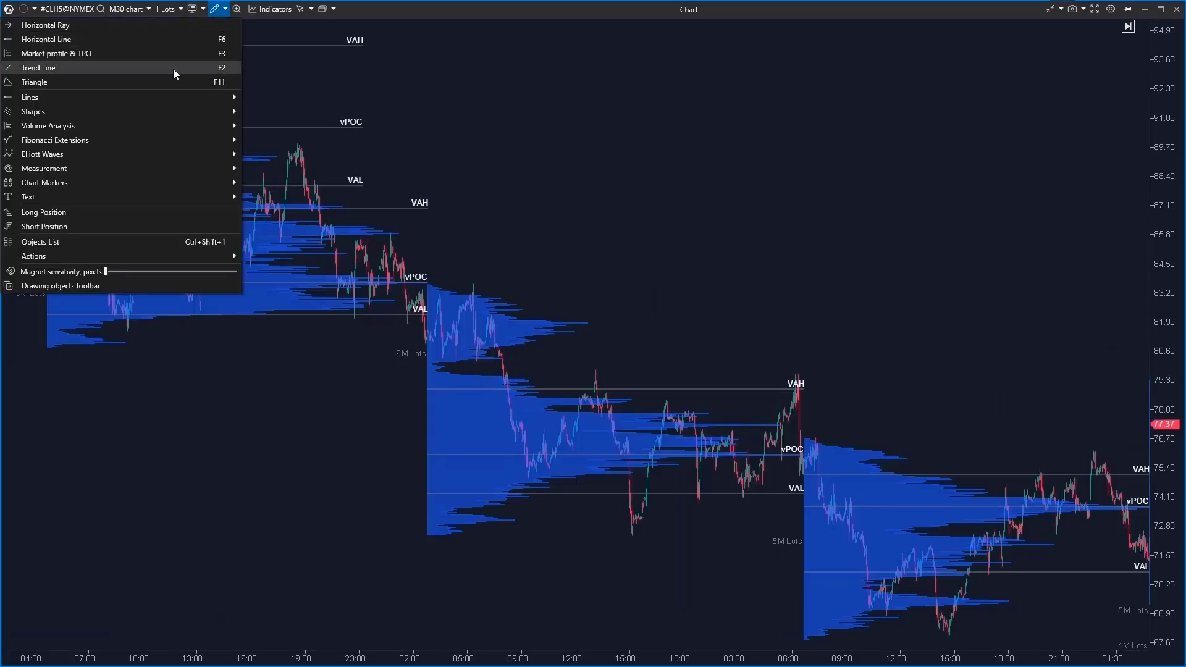
mouse_move(173, 97)
click(315, 156)
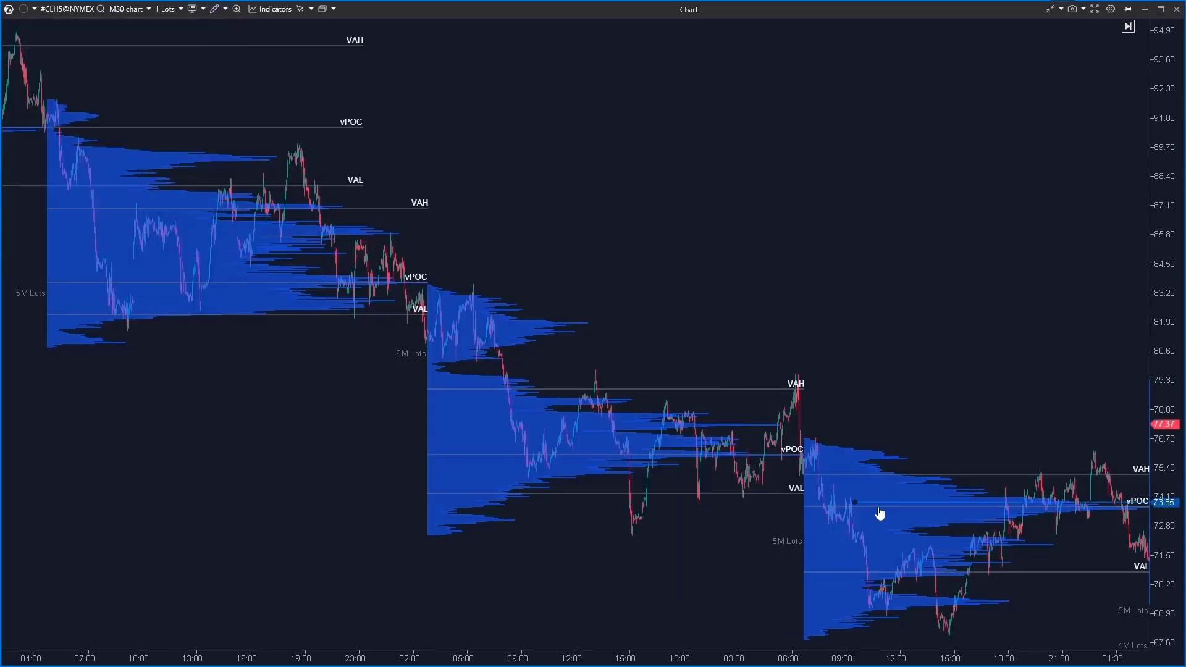
click(1075, 511)
mouse_move(1086, 533)
mouse_down()
mouse_move(437, 551)
mouse_move(590, 548)
mouse_up()
Circle the middle vPOC label and draw yellow arrows from it, then clear them
mouse_move(587, 320)
mouse_down()
mouse_move(568, 326)
mouse_move(593, 336)
mouse_move(584, 319)
mouse_move(610, 346)
mouse_move(616, 425)
mouse_up()
drag(638, 337, 653, 385)
click(733, 336)
drag(733, 336, 735, 394)
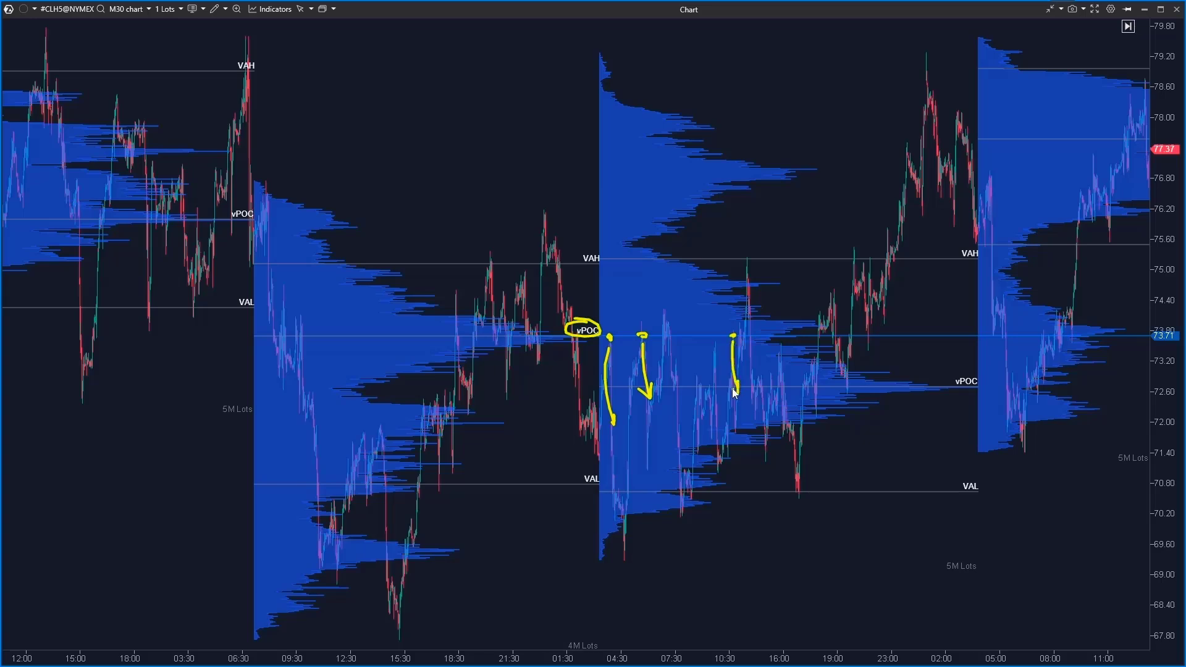
click(866, 334)
mouse_move(870, 337)
mouse_down()
mouse_move(900, 227)
mouse_move(906, 247)
mouse_up()
key(Escape)
Move the horizontal ray to 78.90, circle the peak touching it and arrow down from there
drag(714, 339, 253, 74)
drag(927, 70, 927, 75)
drag(928, 162, 967, 313)
drag(1017, 409, 1003, 406)
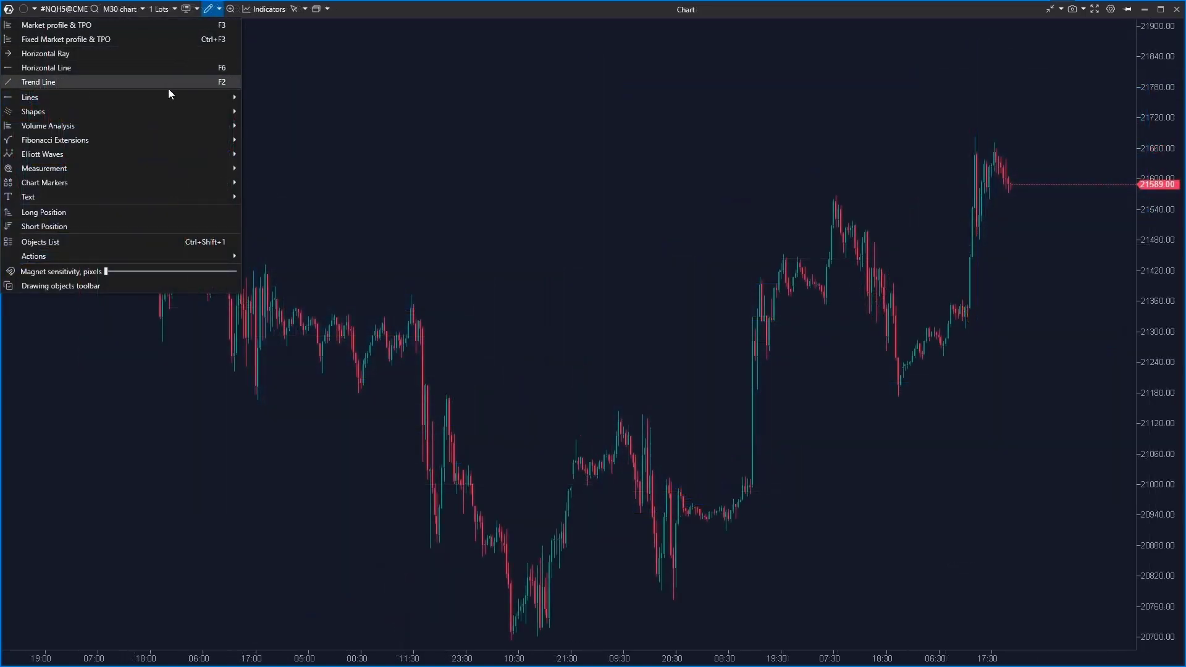
Place a Fixed Market profile & TPO on the NQH5 chart and bring up its settings
mouse_move(154, 124)
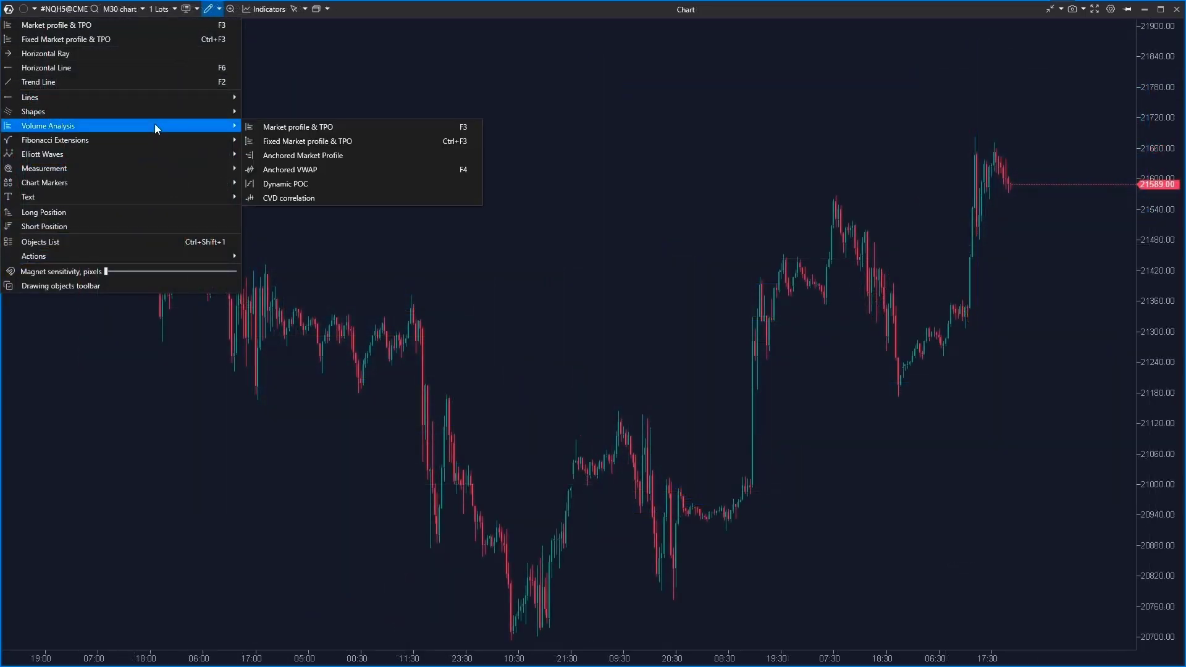
click(269, 143)
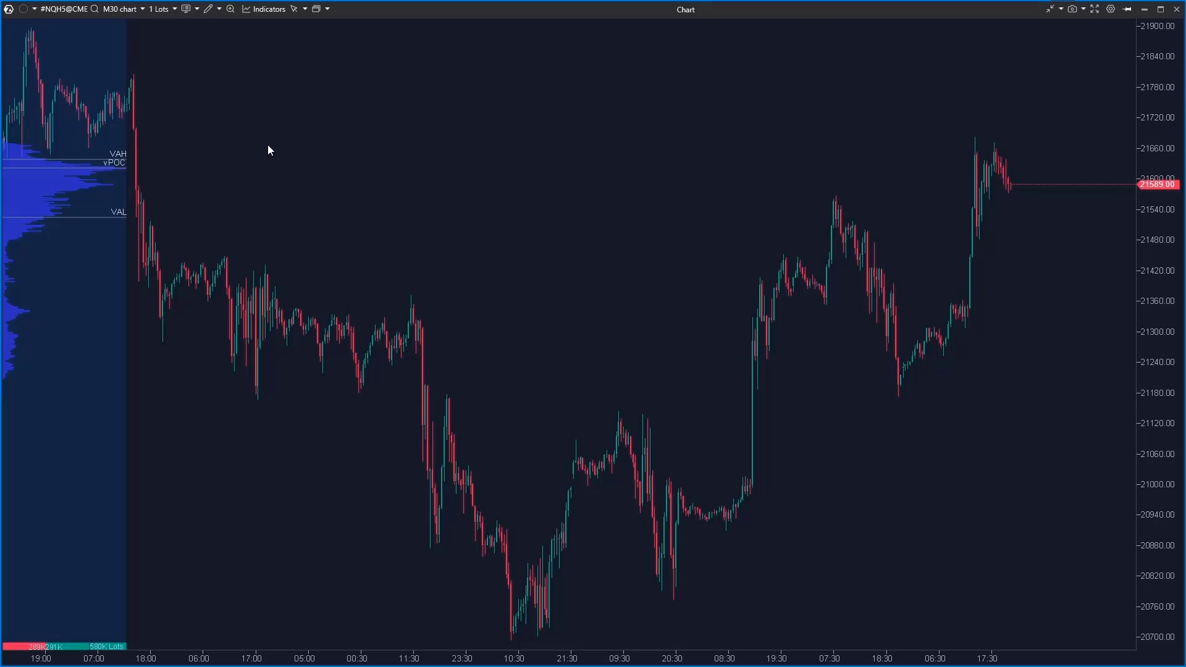
right_click(62, 333)
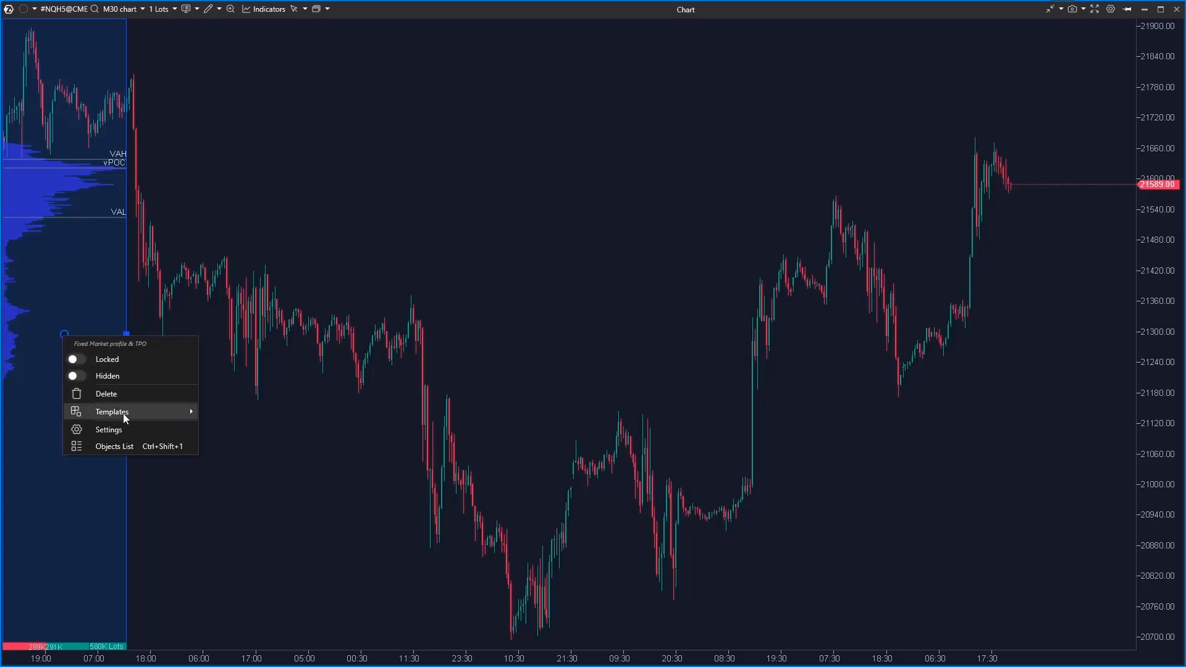
click(117, 429)
drag(524, 138, 272, 27)
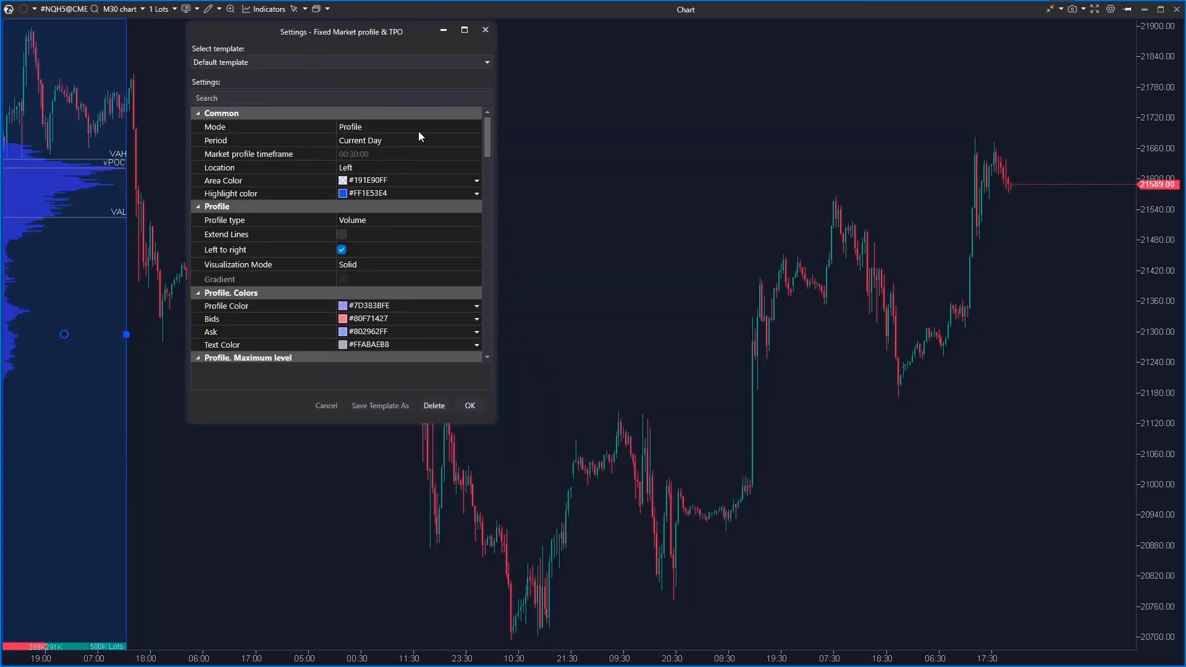
Set the profile period to Current Week, draw right to left, and move it to the right edge
click(444, 141)
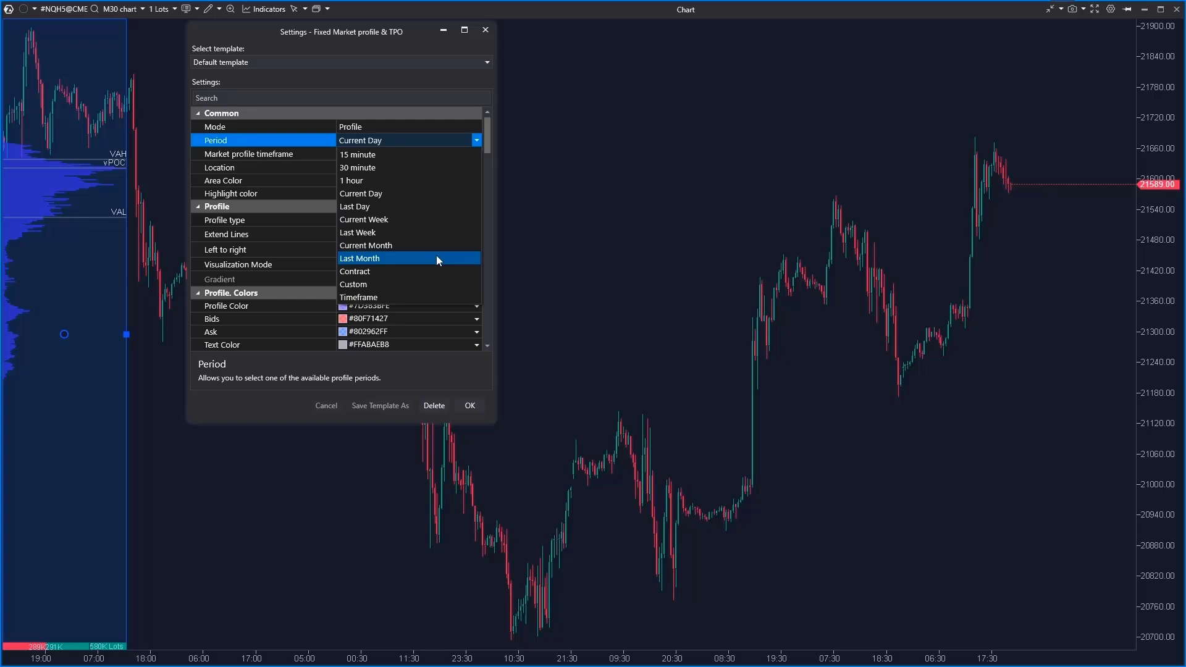
click(425, 208)
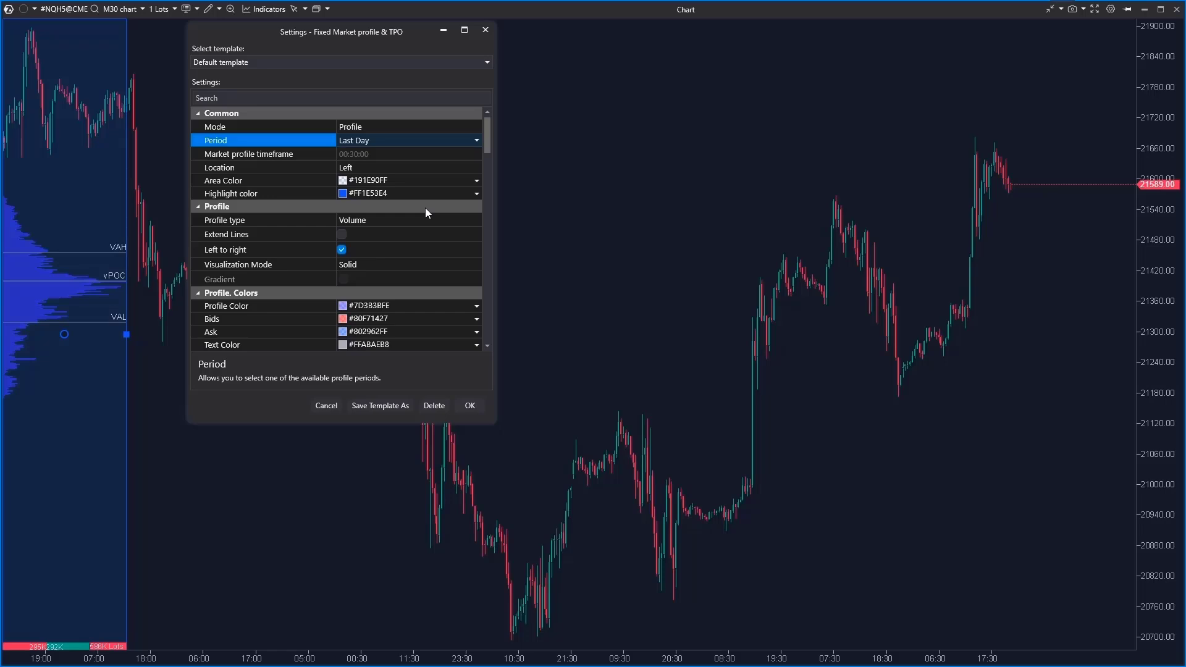
click(440, 141)
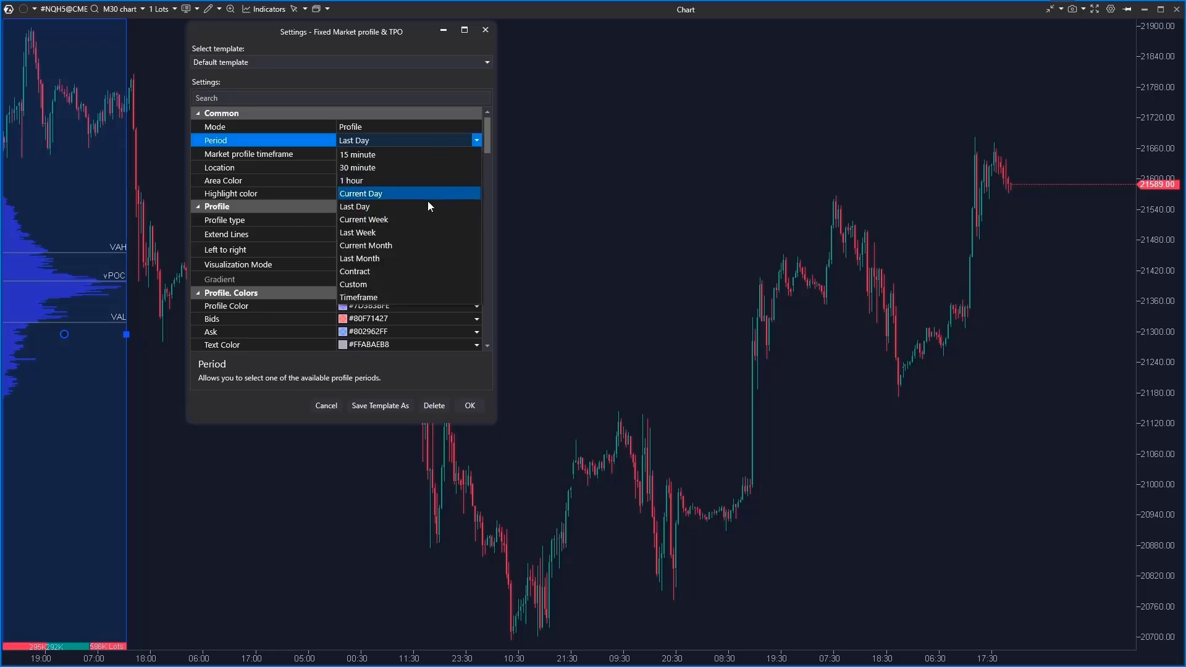
click(421, 220)
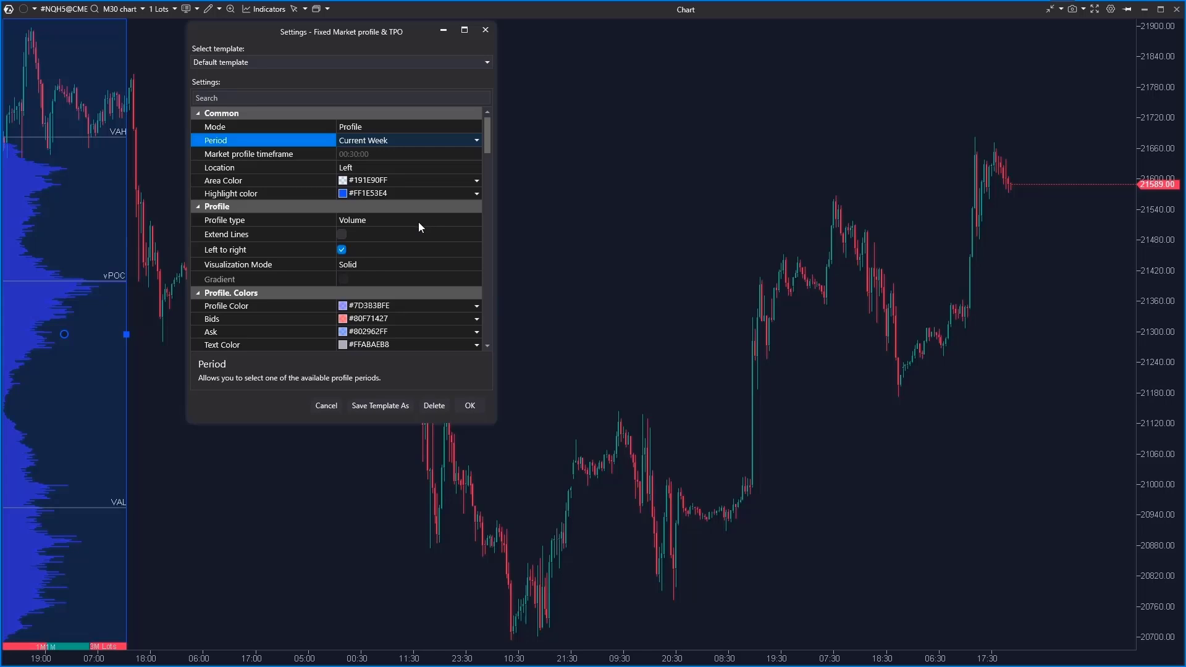
click(342, 249)
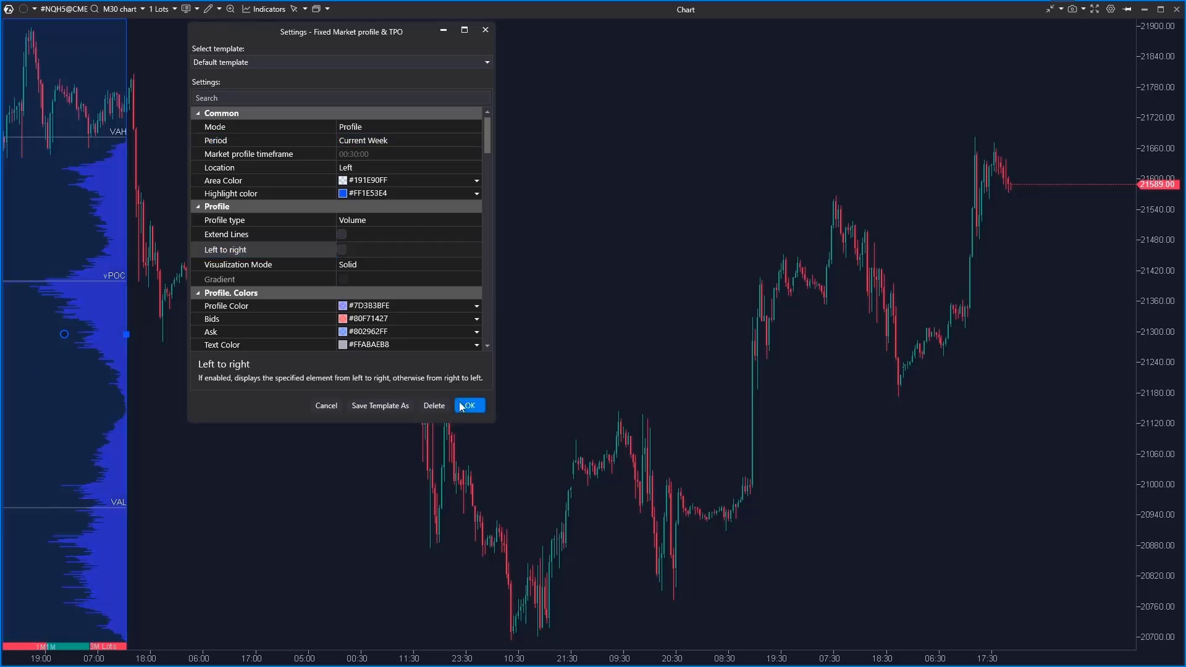
click(470, 405)
drag(67, 333, 1078, 342)
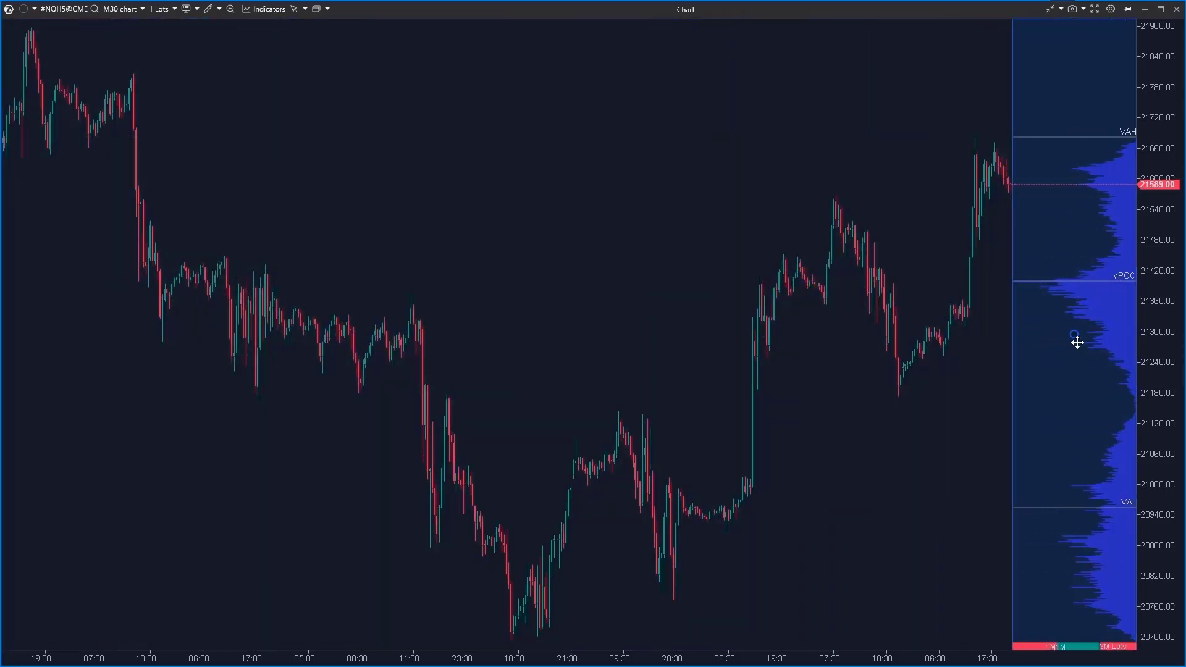
Add another fixed market profile at the chart's left edge and bring up its settings
click(218, 9)
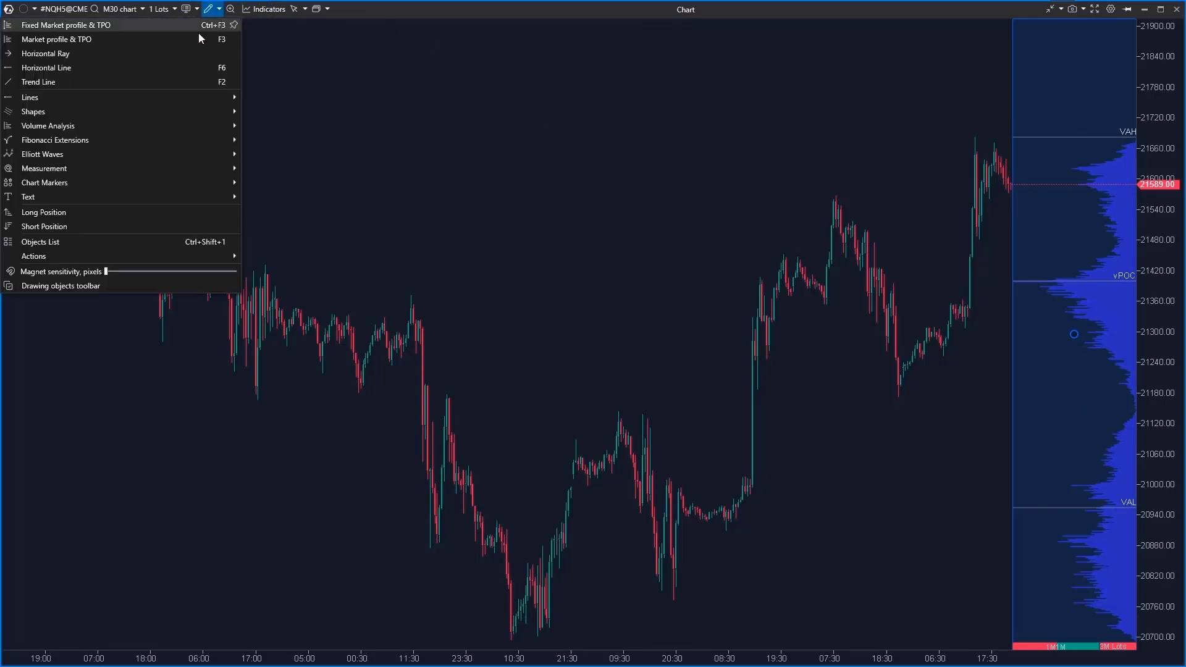
mouse_move(128, 125)
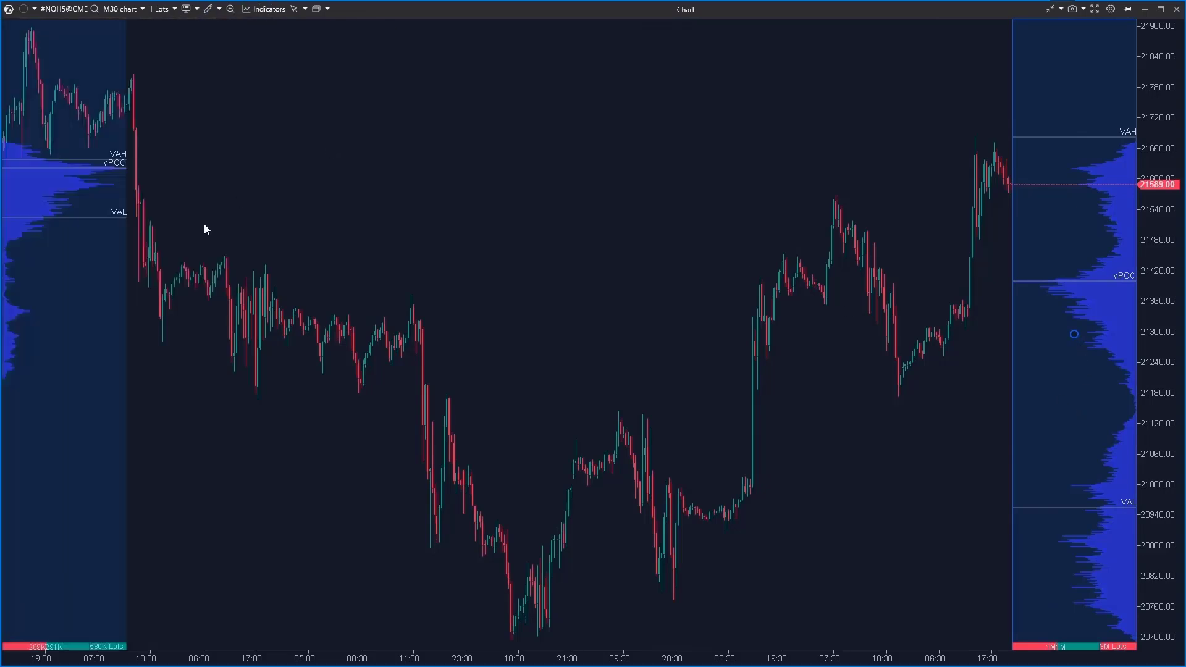
right_click(62, 335)
click(92, 428)
Set the left profile's period to Last Week and extend a yellow line from its vPOC
click(646, 250)
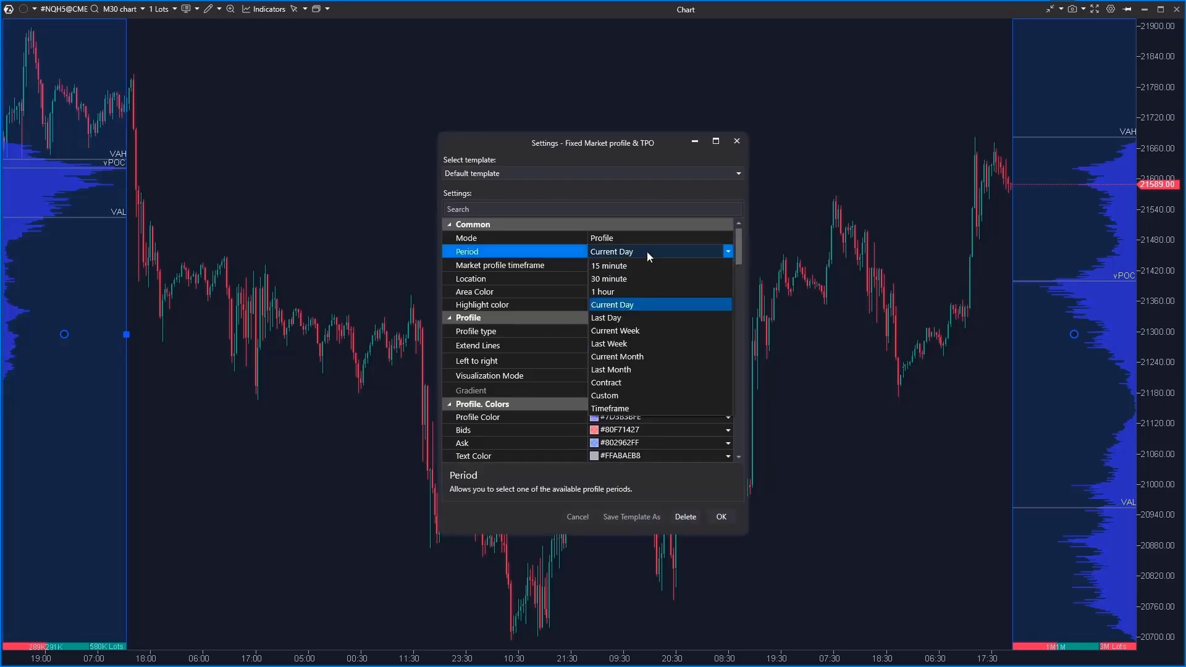
click(639, 344)
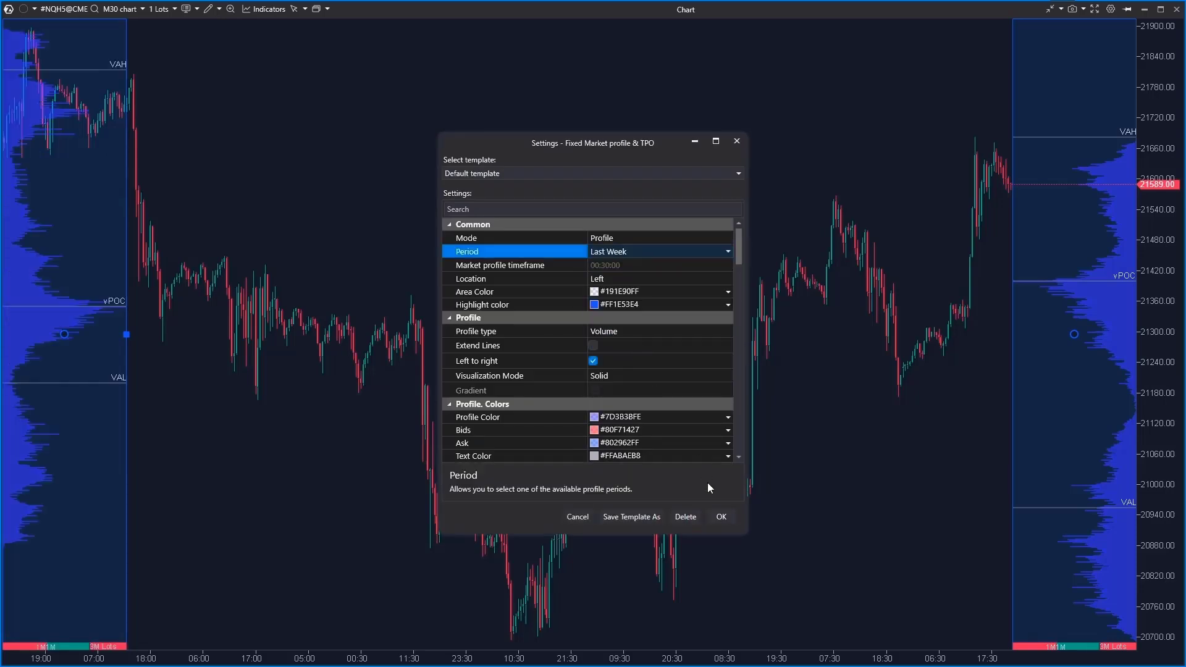
click(721, 517)
mouse_move(198, 310)
mouse_down()
mouse_move(1009, 312)
mouse_move(596, 312)
mouse_move(238, 283)
mouse_up()
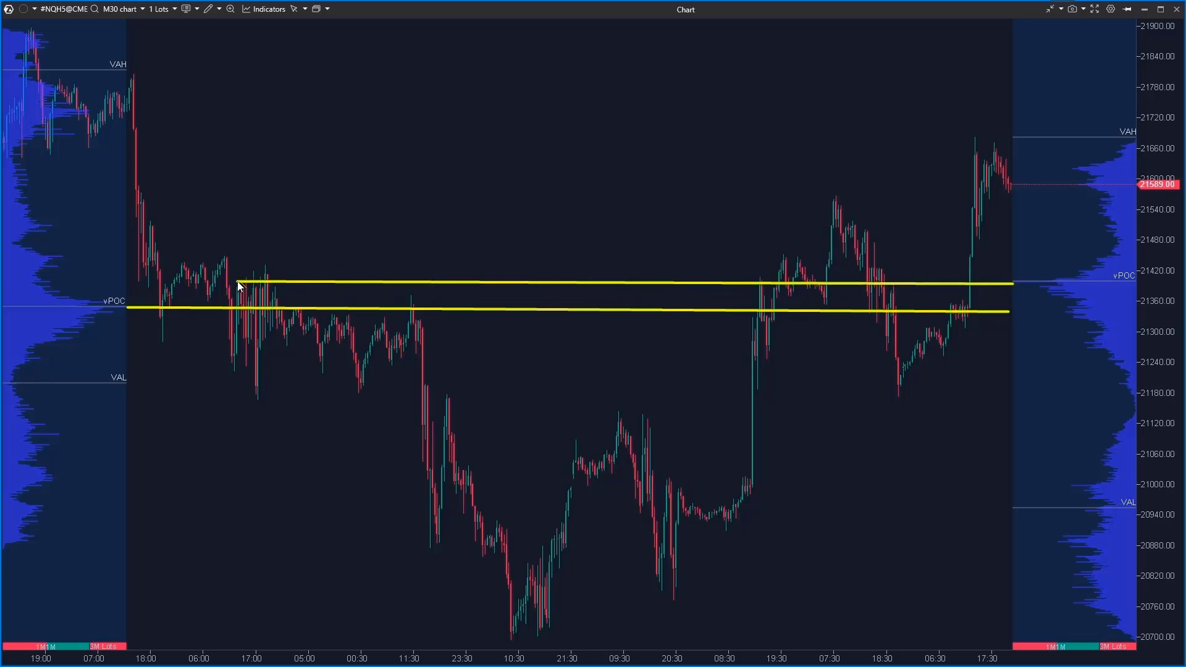
Draw a short yellow line marking last week's VAH level near 21800
drag(129, 71, 240, 72)
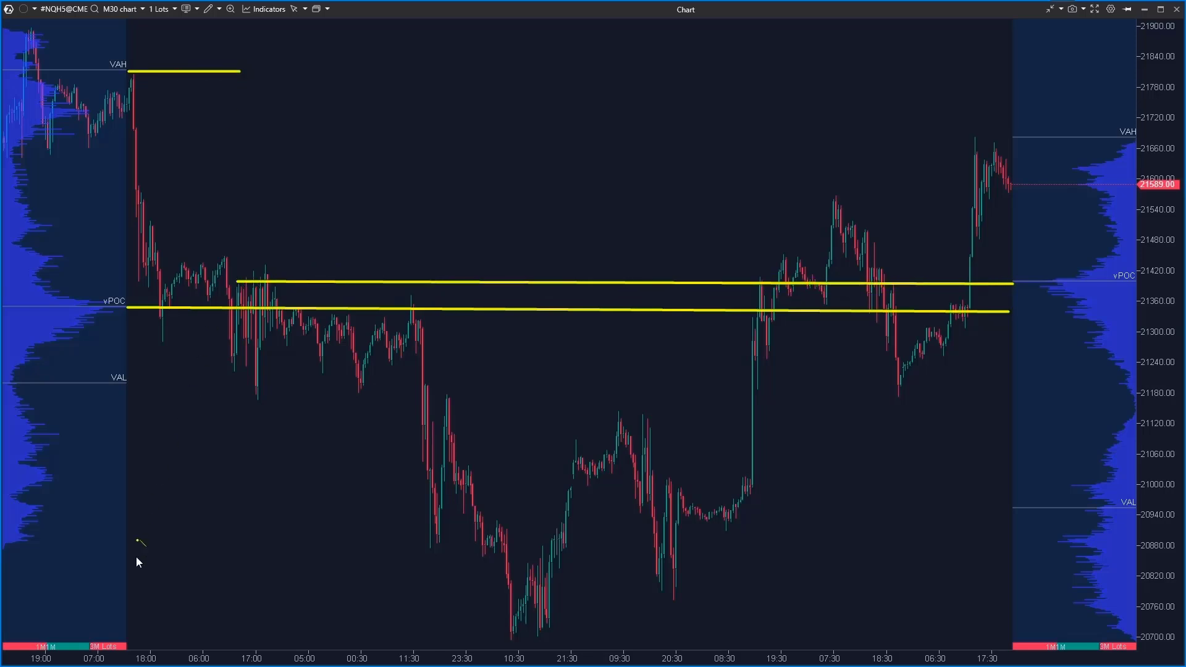